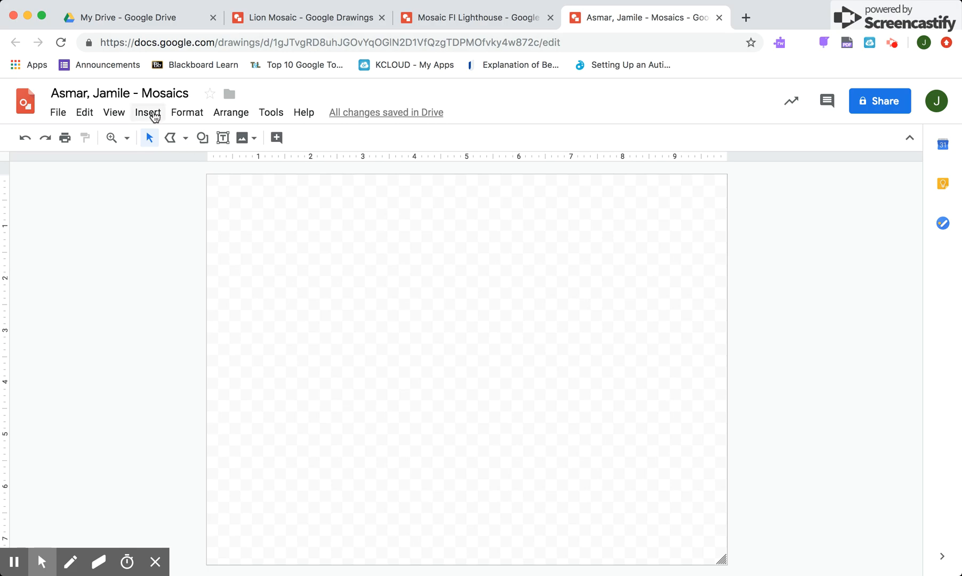
Step: Insert the lighthouse photo IMG_9765 from Google Drive and move it to the middle of the canvas
left_click(147, 113)
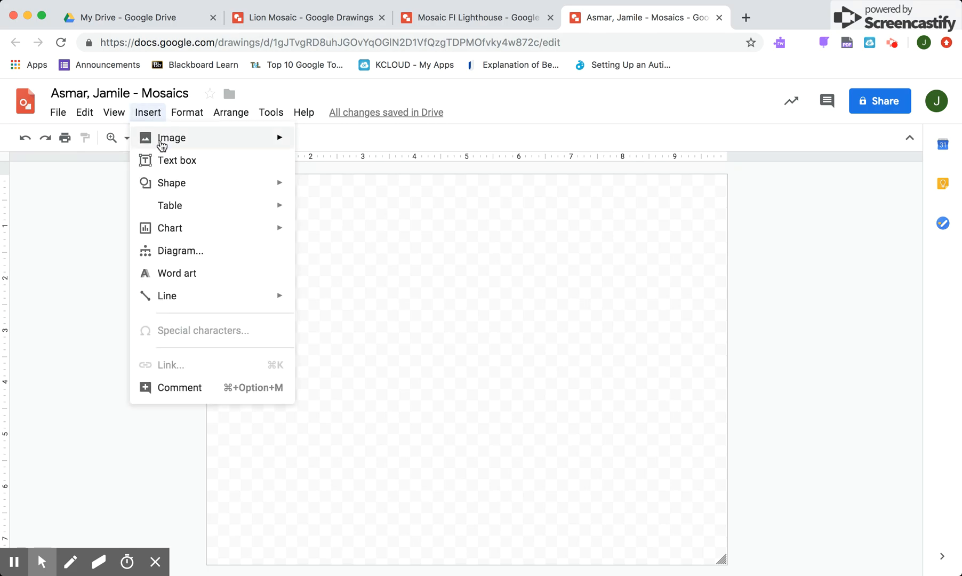
mouse_move(158, 142)
left_click(356, 202)
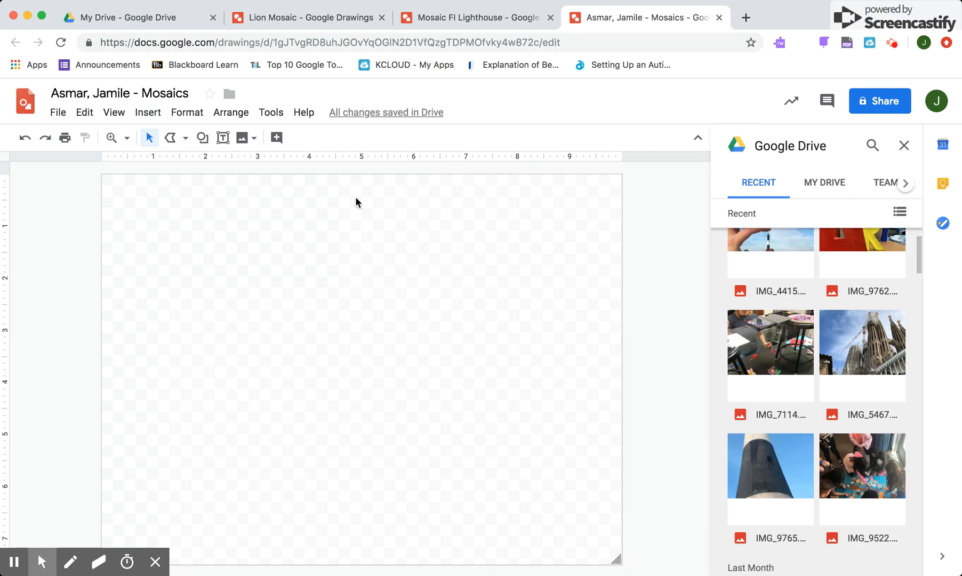
left_click(785, 440)
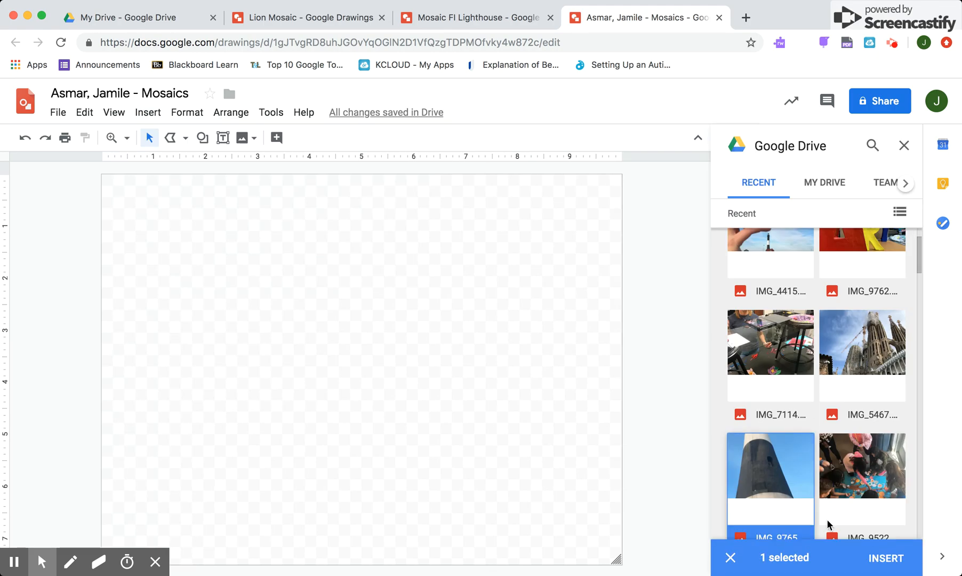
left_click(875, 553)
left_click(320, 380)
left_click_drag(319, 381, 480, 381)
left_click(677, 394)
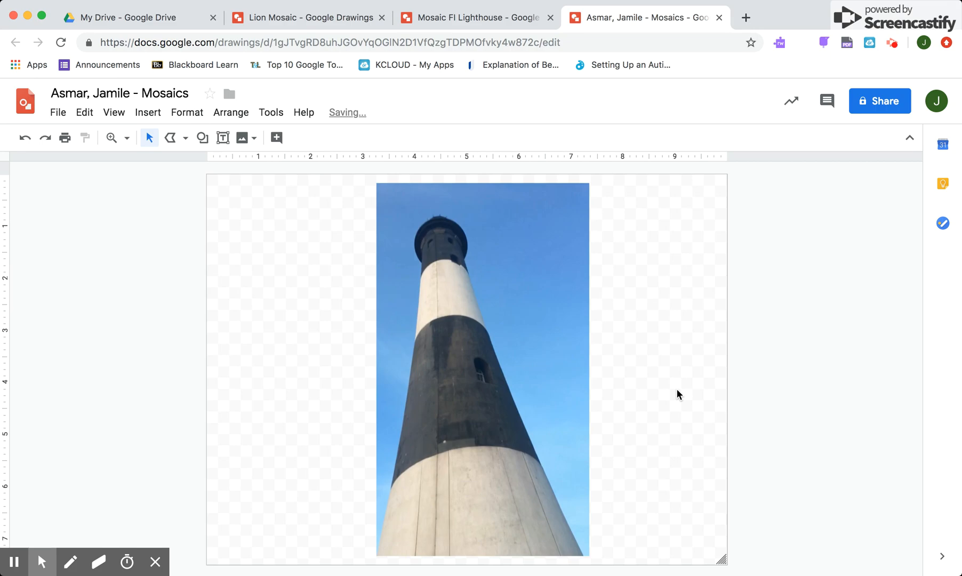
Step: Set the canvas background to solid black
right_click(678, 393)
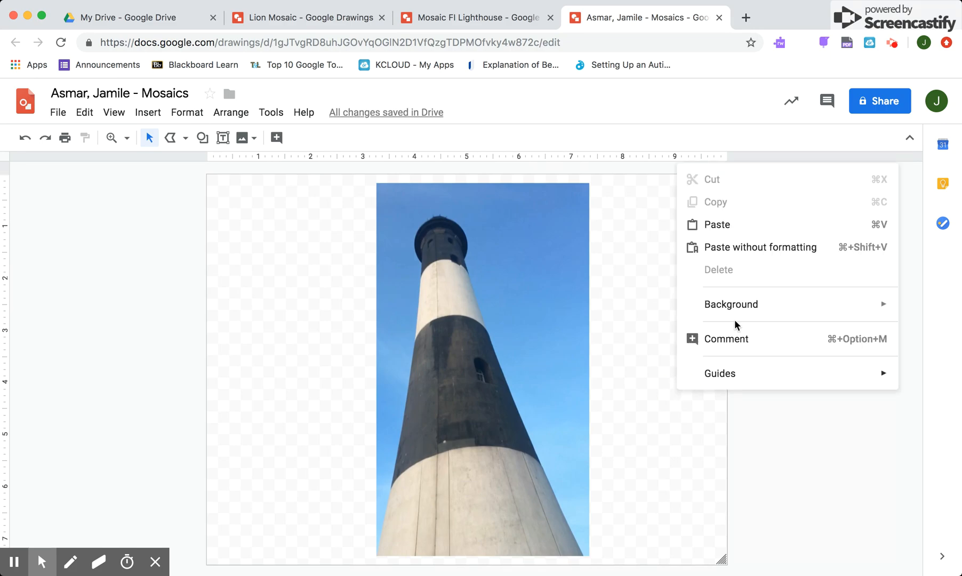
mouse_move(745, 312)
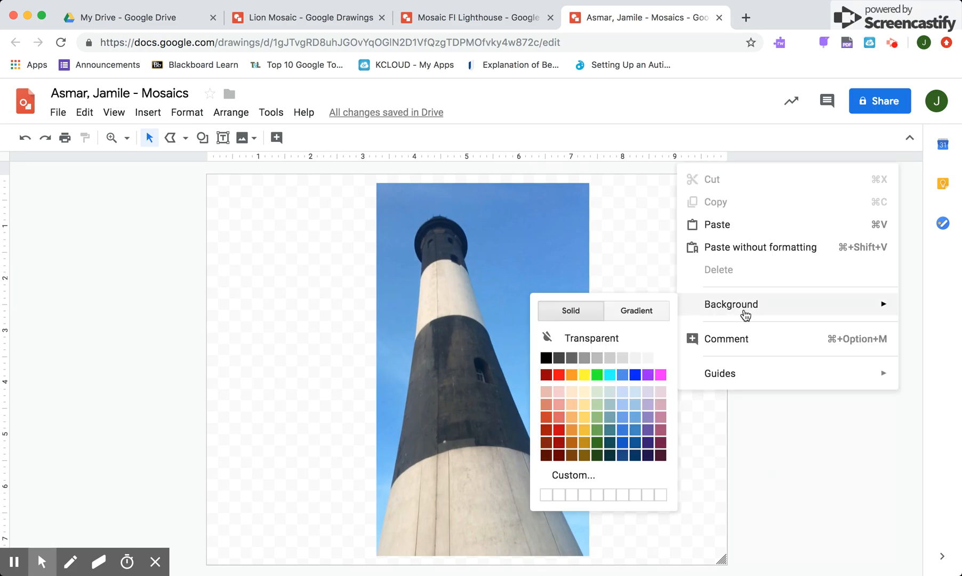
left_click(548, 358)
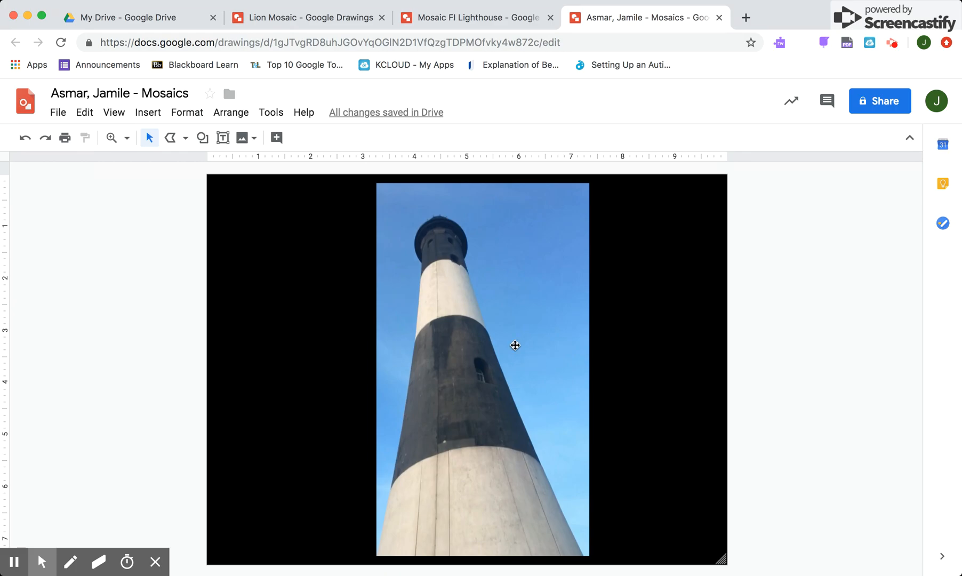
Step: Rotate the lighthouse photo 90° clockwise and back 90° counter-clockwise to upright
right_click(515, 346)
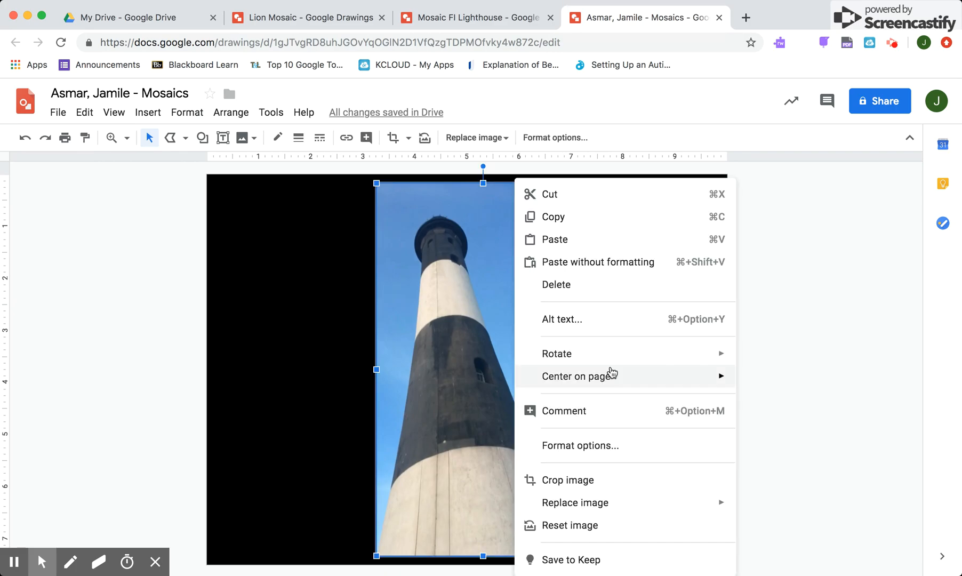
mouse_move(617, 369)
left_click(784, 360)
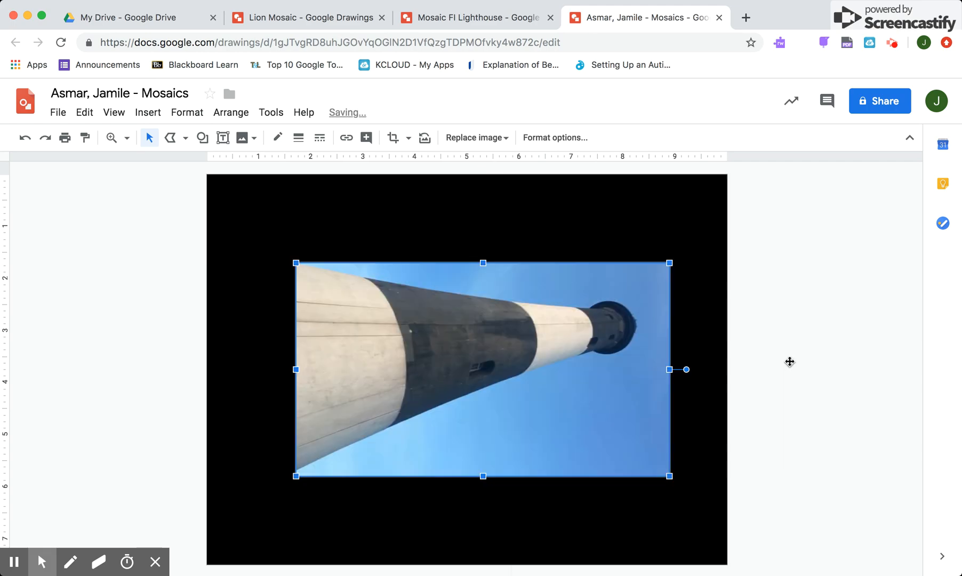
right_click(518, 355)
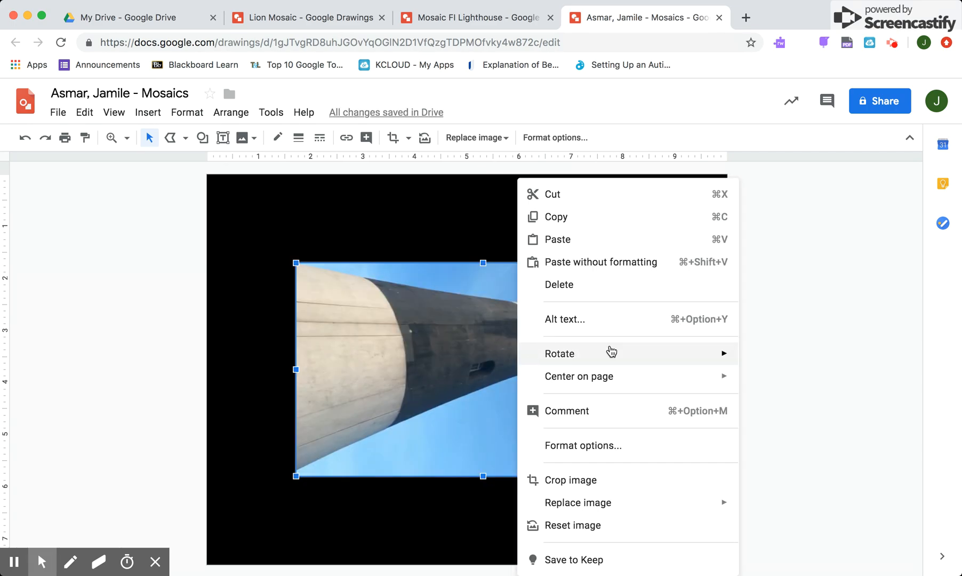
mouse_move(610, 349)
left_click(803, 383)
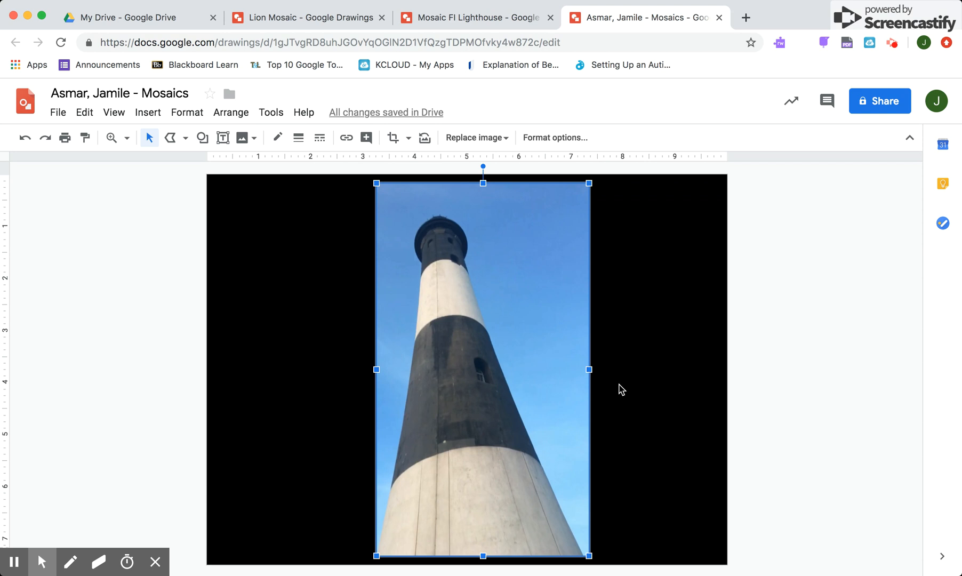
Step: Raise the lighthouse photo's transparency to about one third in its format options and close them
right_click(504, 350)
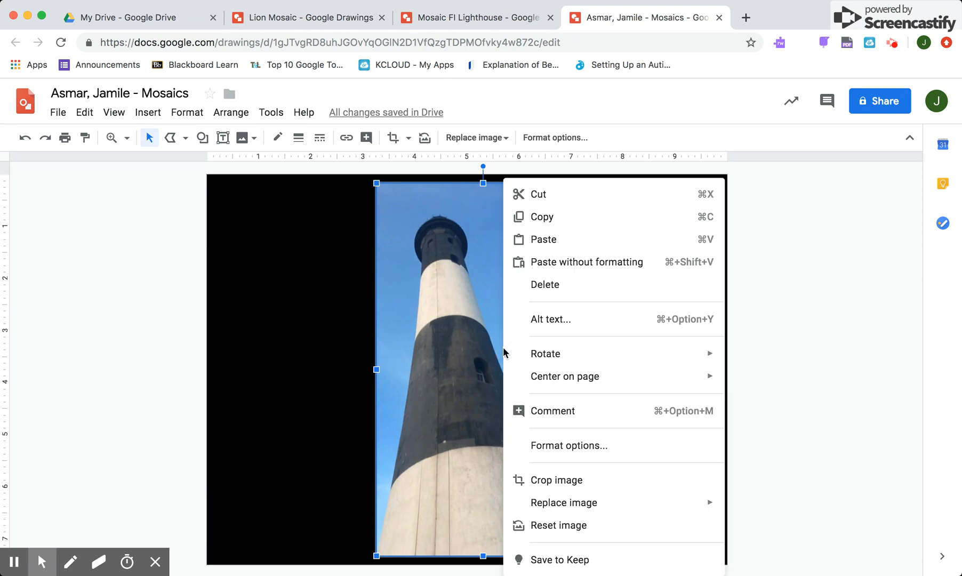
left_click(602, 445)
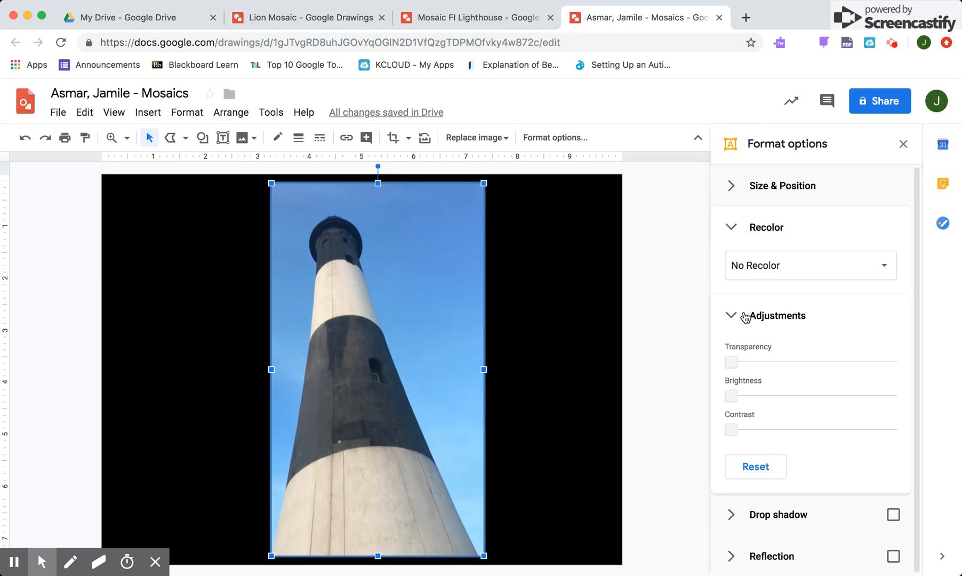
left_click(732, 361)
left_click_drag(732, 361, 788, 366)
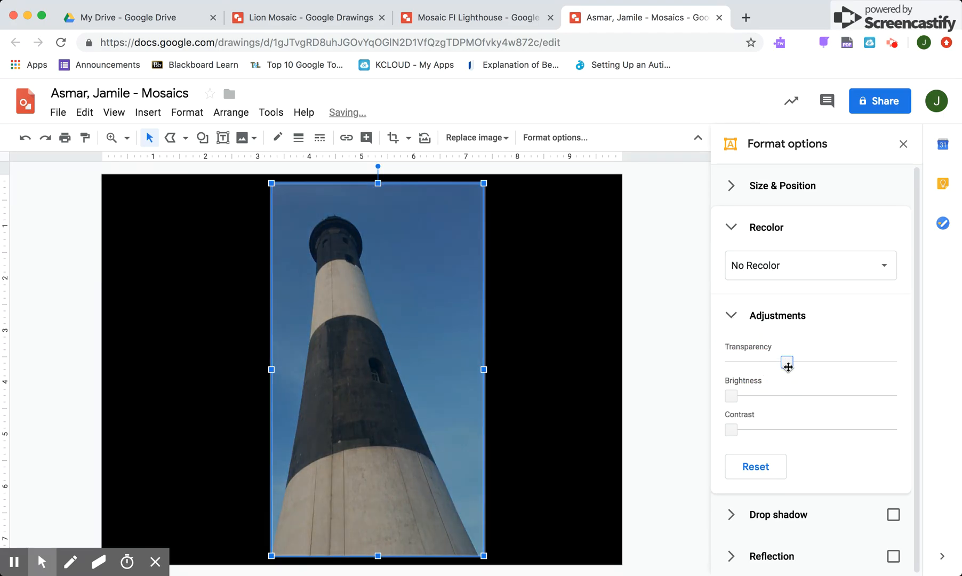
left_click(902, 147)
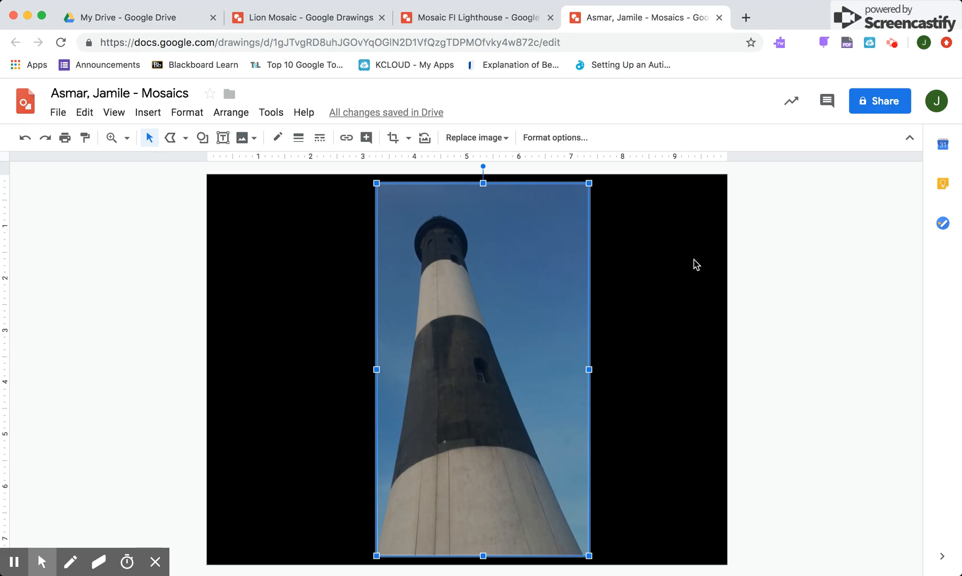
Step: Draw two small rectangle tiles, one below the other, in the sky at the photo's upper-right corner
left_click(205, 140)
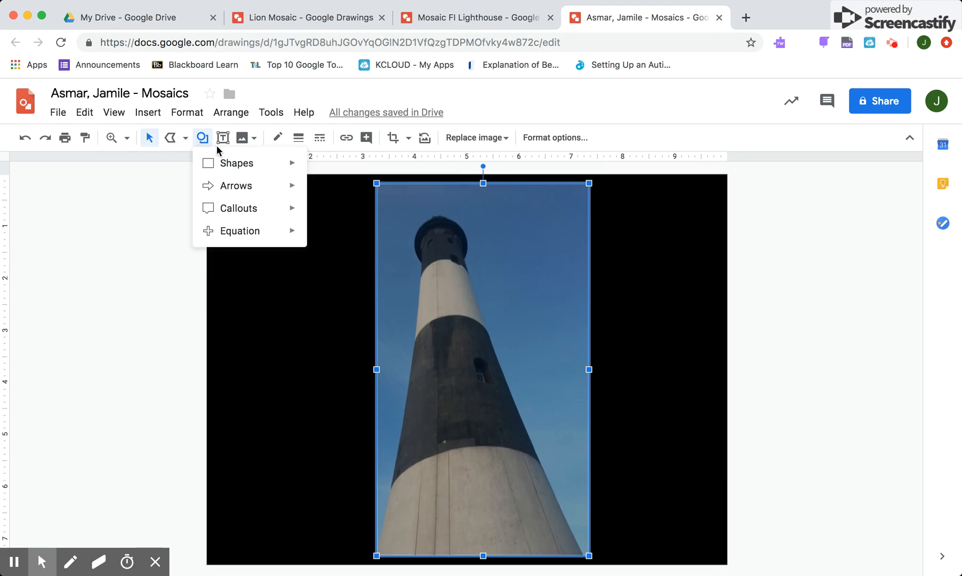
mouse_move(226, 161)
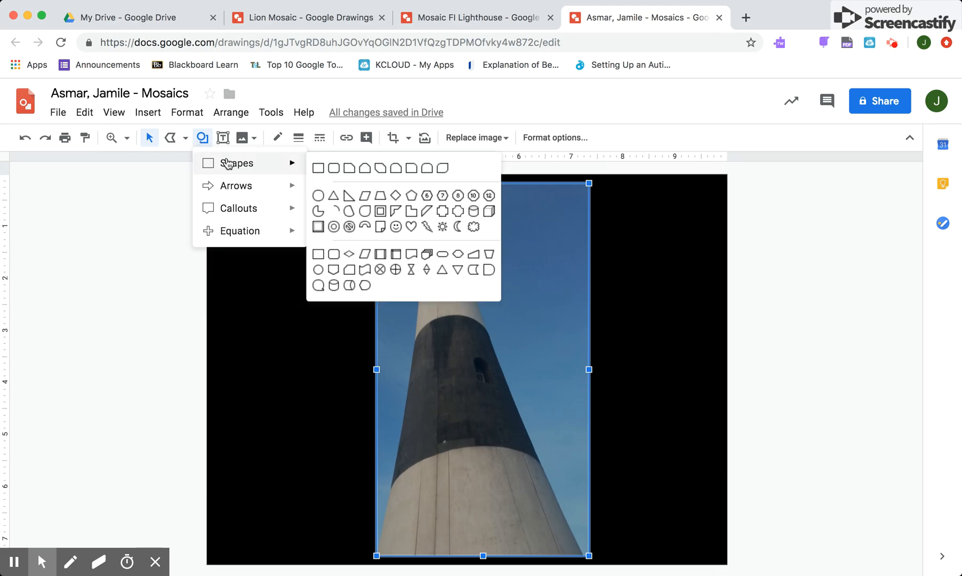
left_click(318, 169)
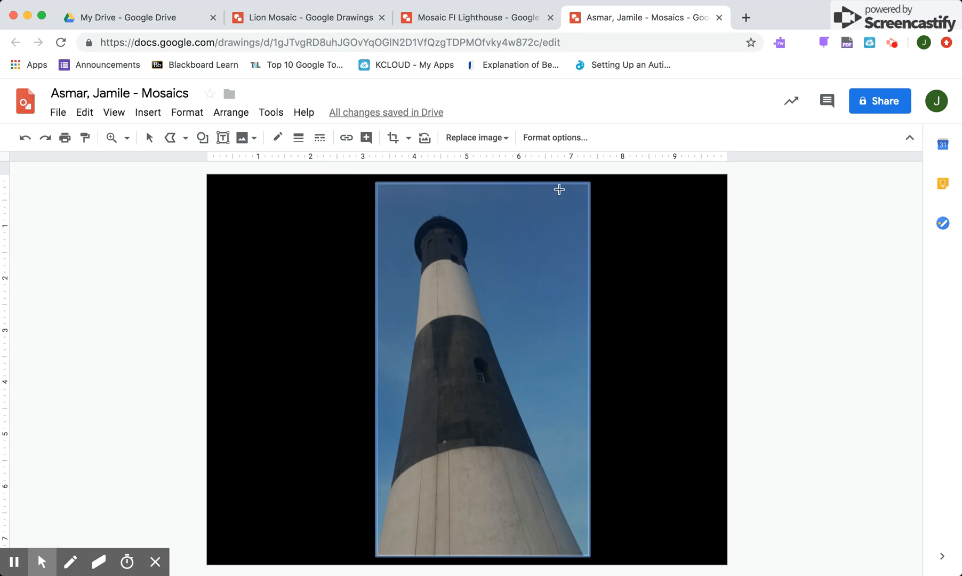
left_click_drag(559, 190, 585, 205)
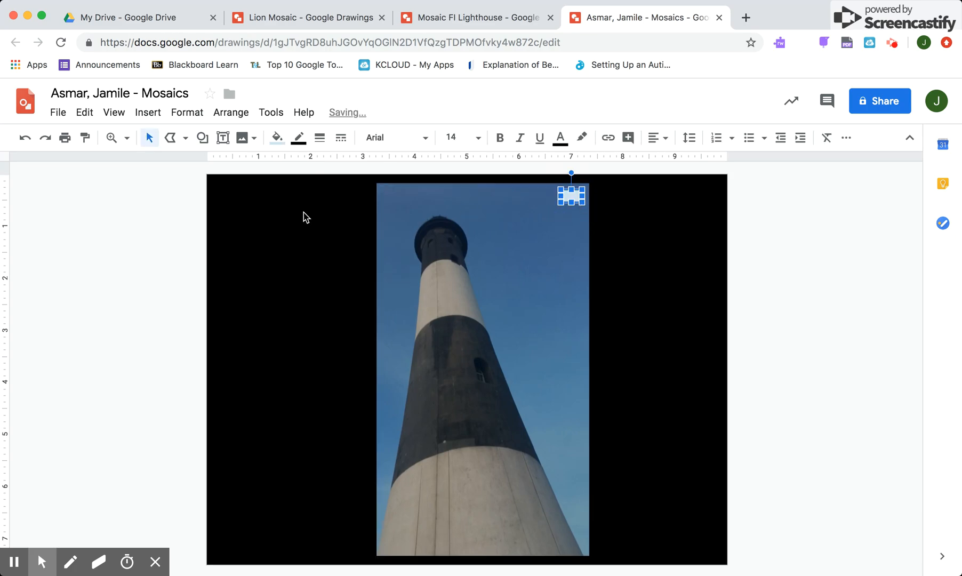
left_click(203, 138)
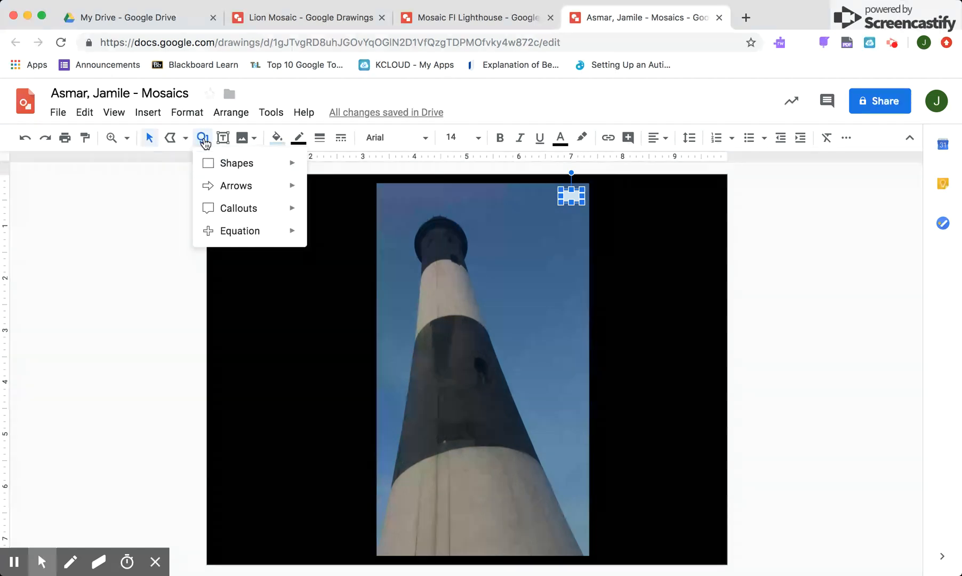
mouse_move(219, 162)
left_click(318, 165)
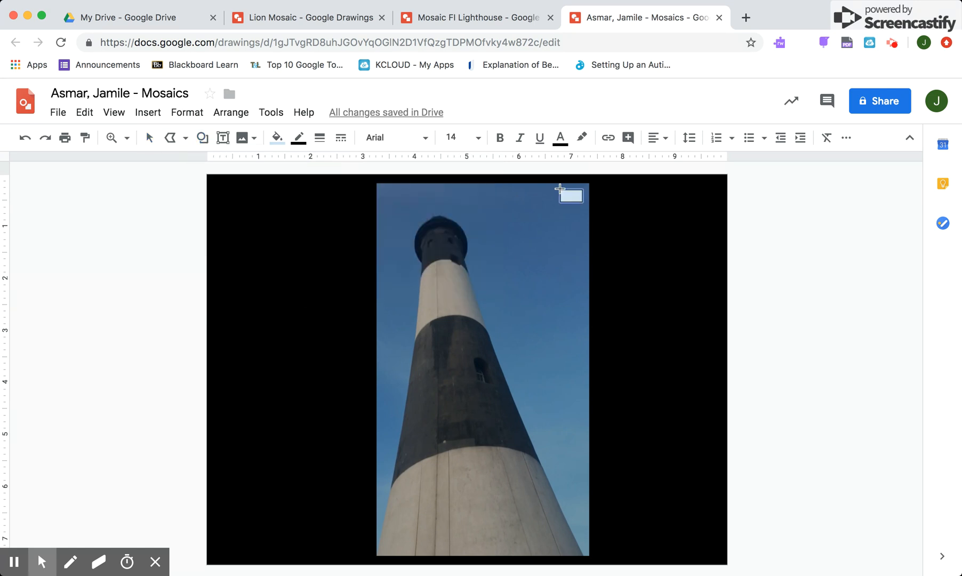
left_click_drag(564, 208, 589, 223)
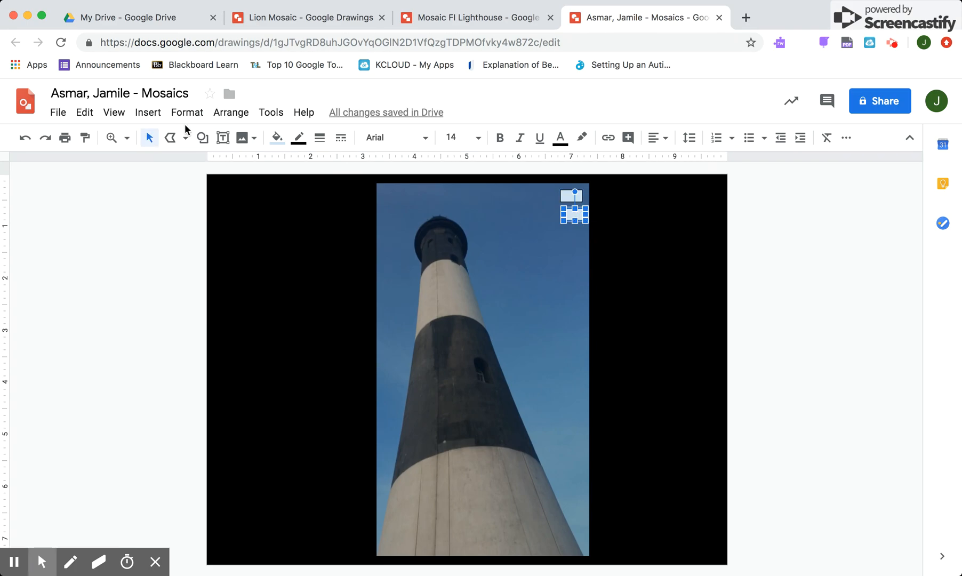
Step: Draw a closed, rounded triangular tile with the Curve tool in the sky just right of the lighthouse's top
left_click(187, 140)
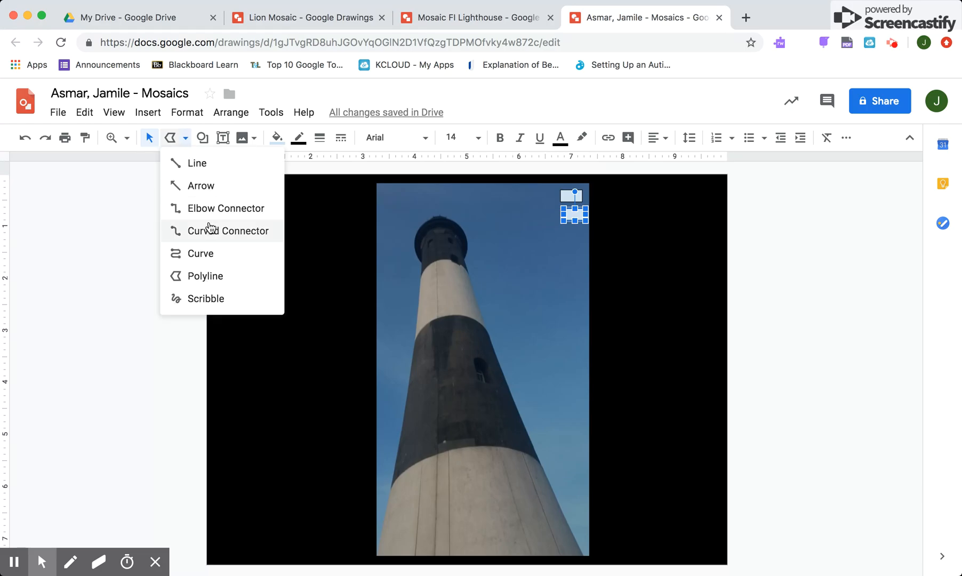
left_click(212, 253)
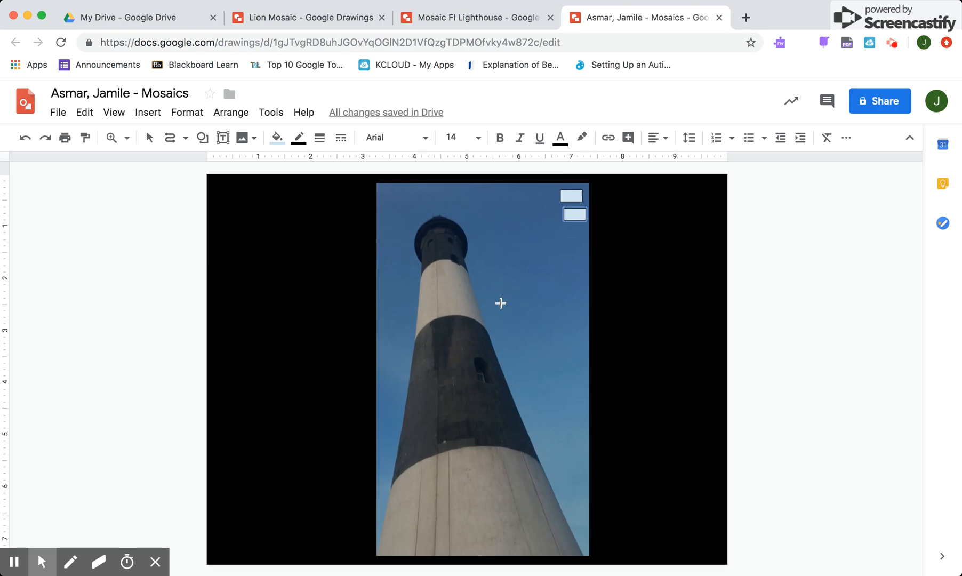
scroll(501, 303, "up", 5)
scroll(501, 303, "up", 3)
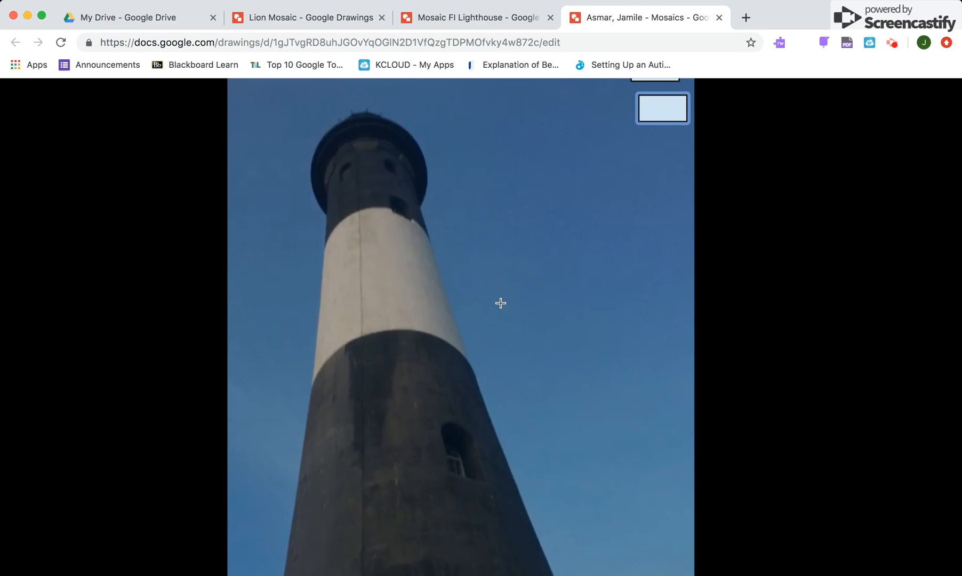
left_click(428, 211)
left_click_drag(427, 212, 448, 178)
left_click(462, 217)
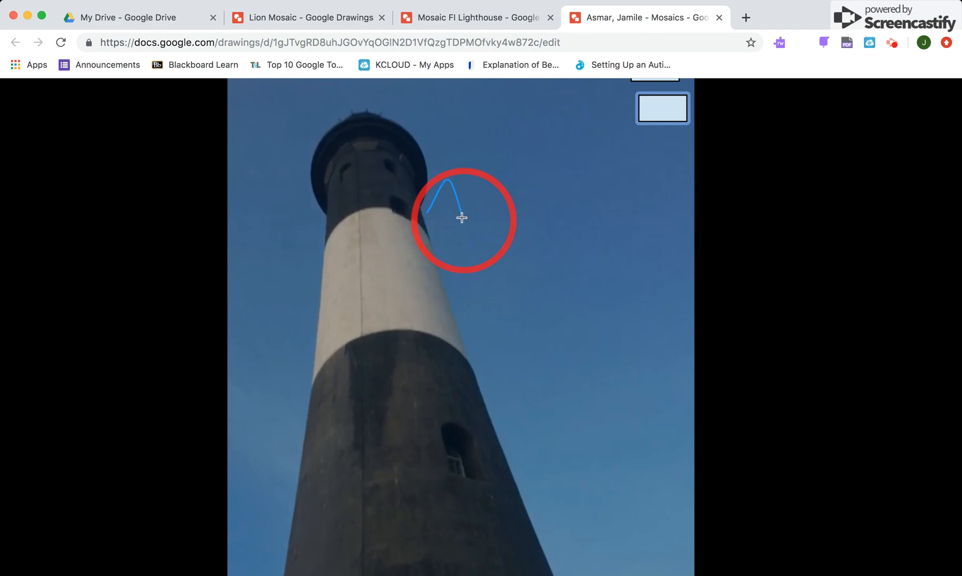
left_click(430, 216)
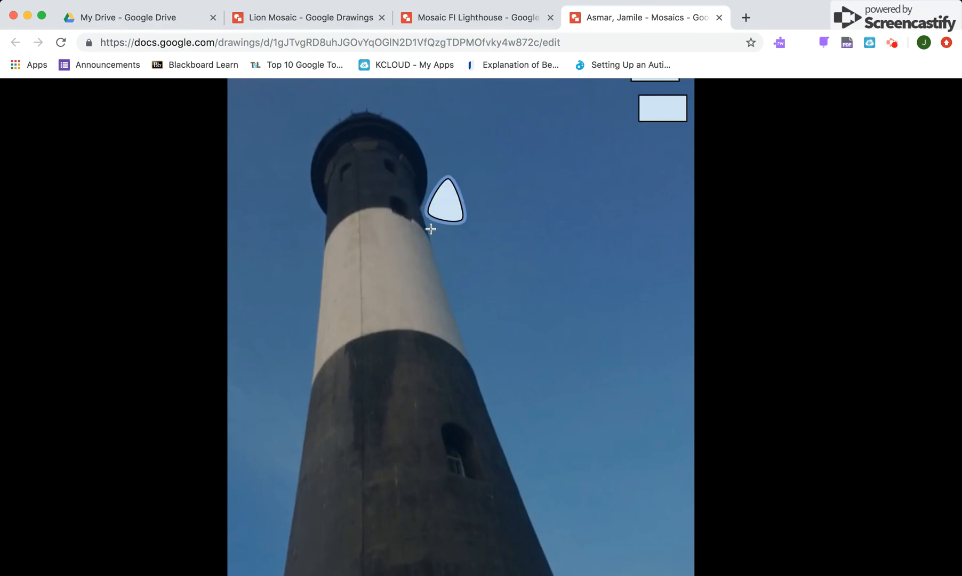
Step: Draw two more closed curved triangular tiles, one below and one to the right of the first curved tile
left_click(431, 227)
left_click(443, 262)
left_click(432, 230)
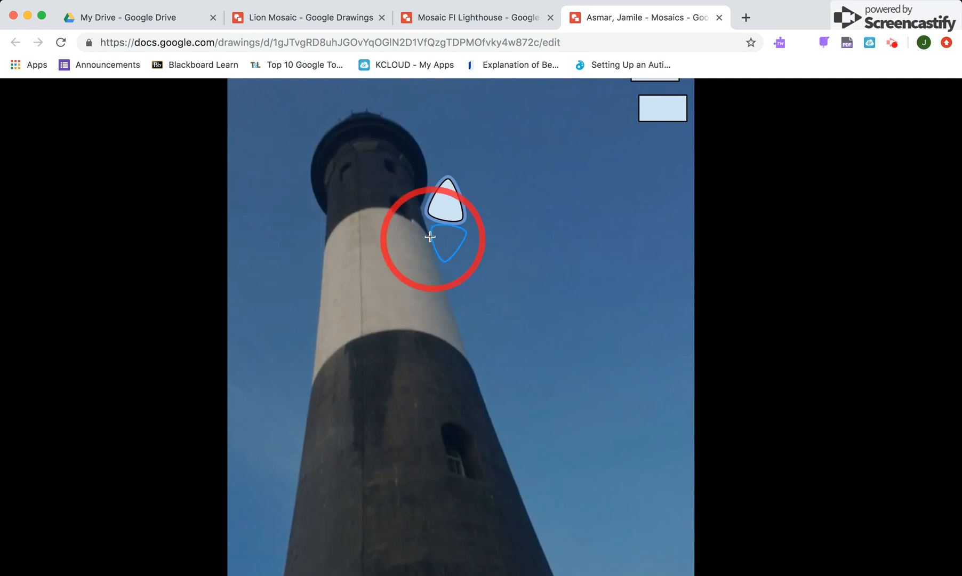
left_click(458, 180)
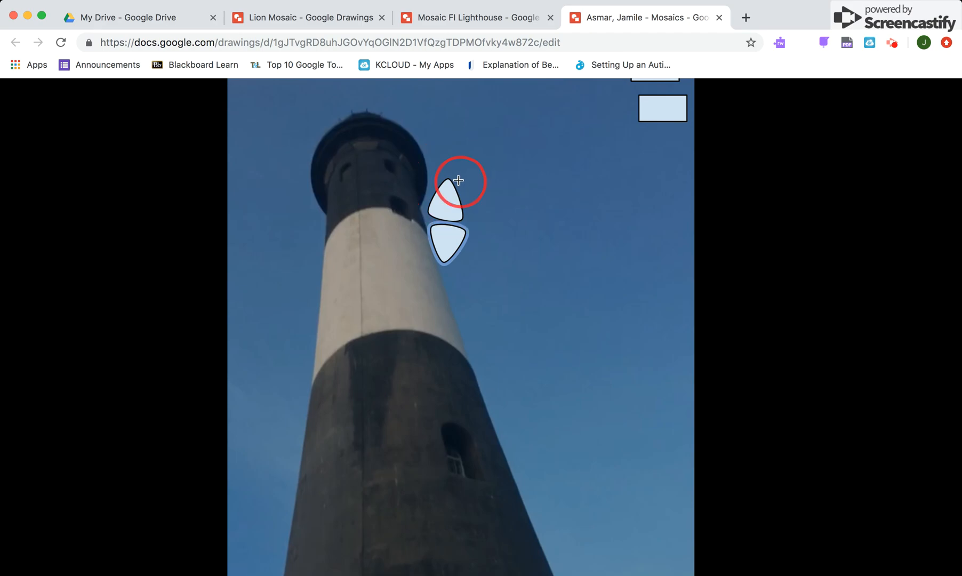
left_click(474, 221)
left_click(490, 181)
left_click(460, 180)
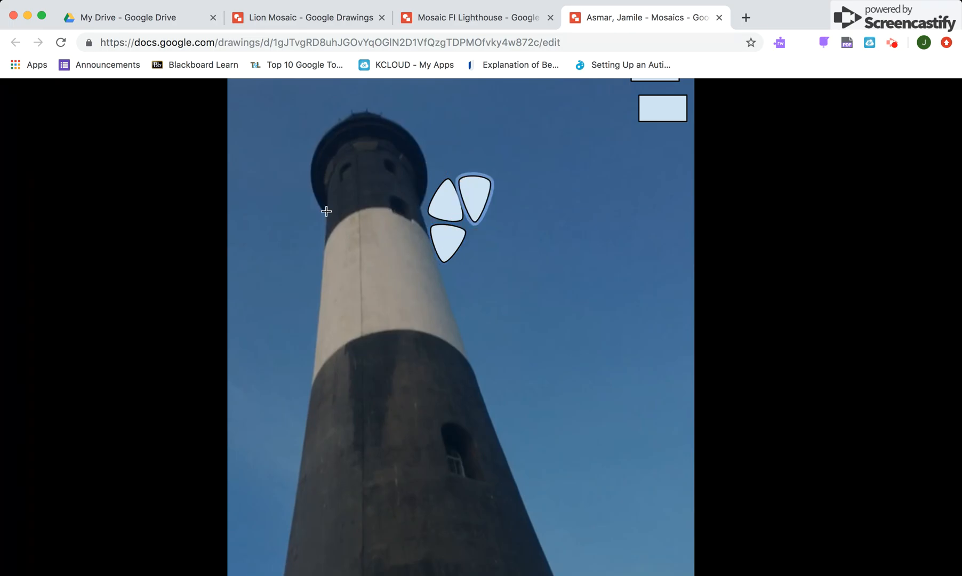
Step: Draw a straight-edged triangular tile with the Polyline tool at the lower-left edge of the lighthouse's large dark band
scroll(327, 211, "up", 3)
scroll(118, 194, "left", 4)
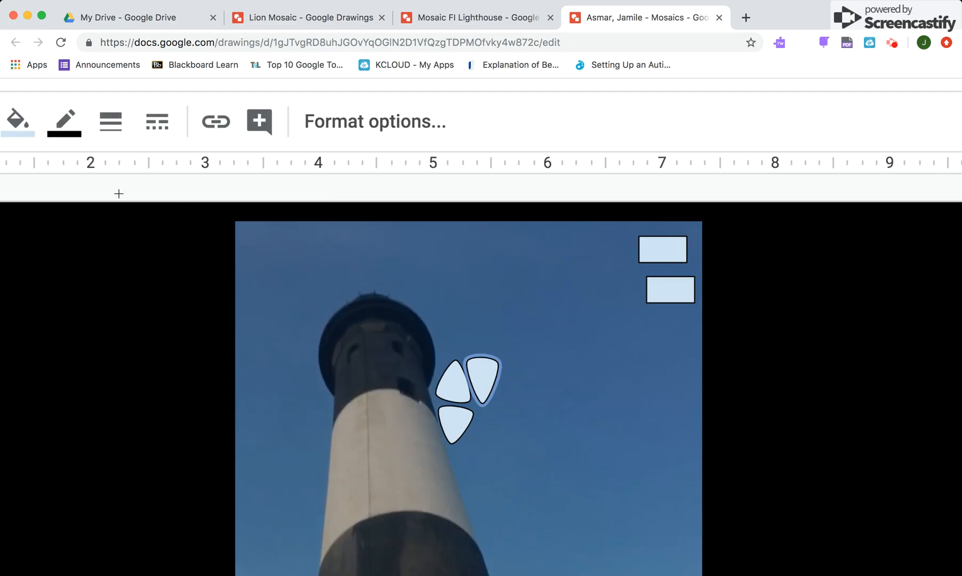
scroll(119, 193, "left", 3)
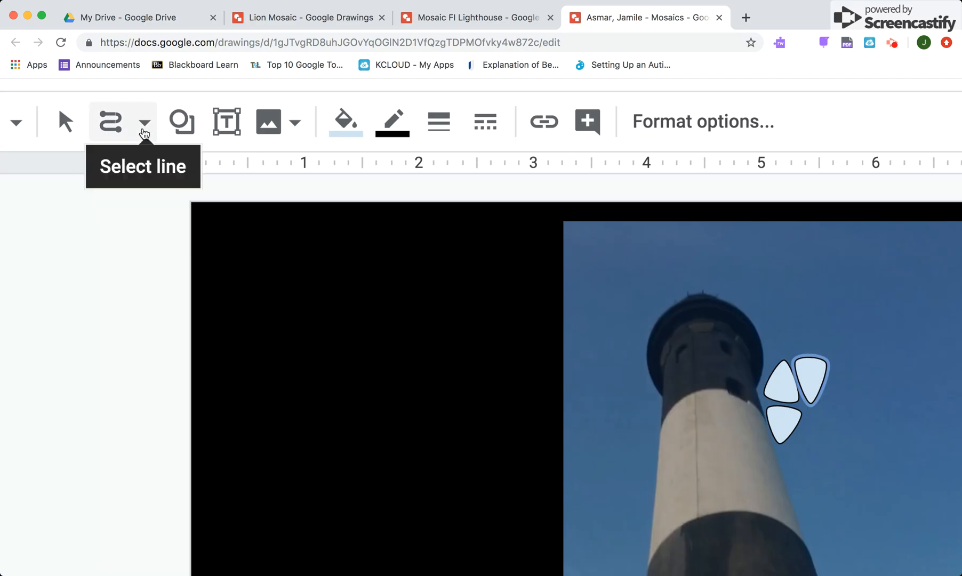
left_click(144, 123)
left_click(161, 425)
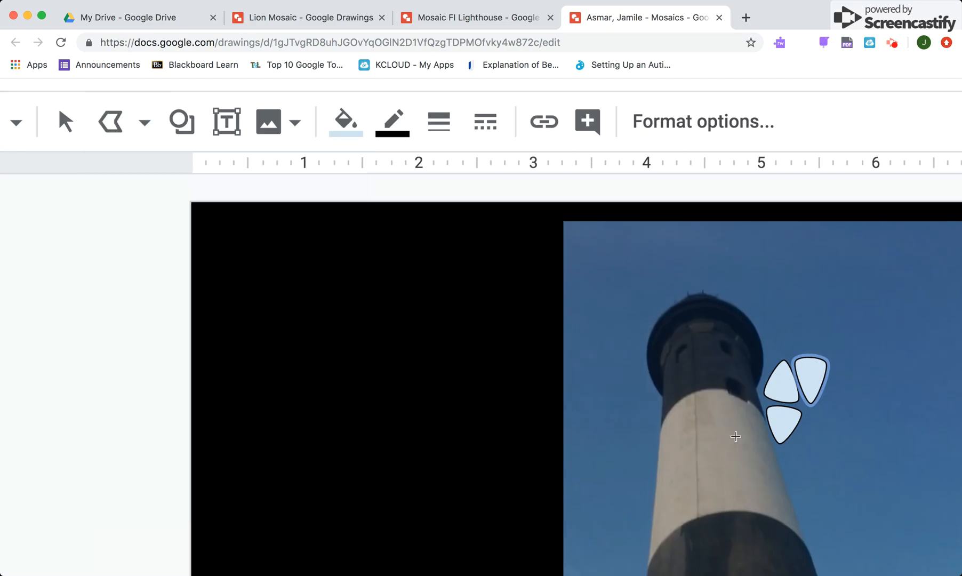
scroll(736, 436, "down", 5)
scroll(736, 436, "down", 4)
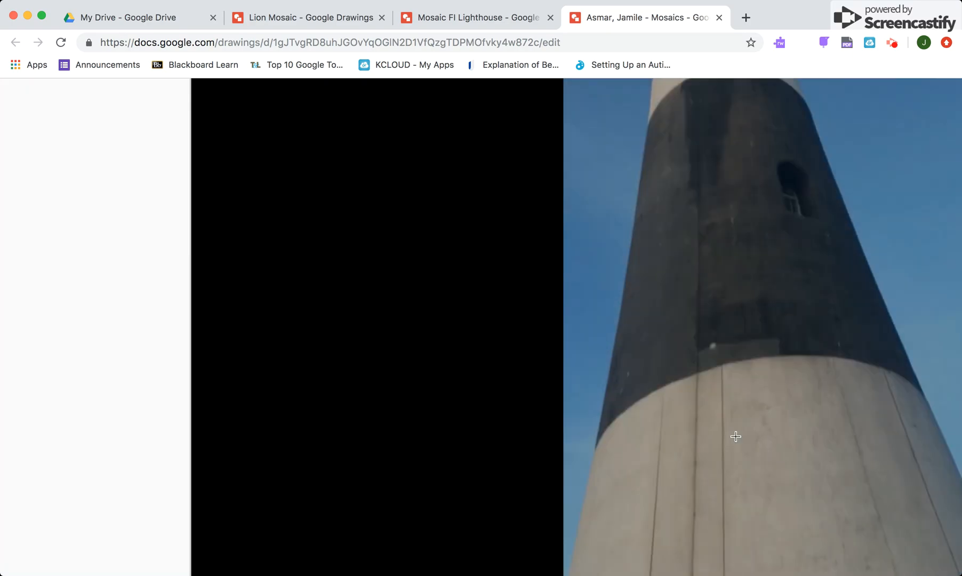
left_click(611, 384)
left_click(602, 424)
left_click(638, 397)
left_click(613, 386)
left_click(612, 378)
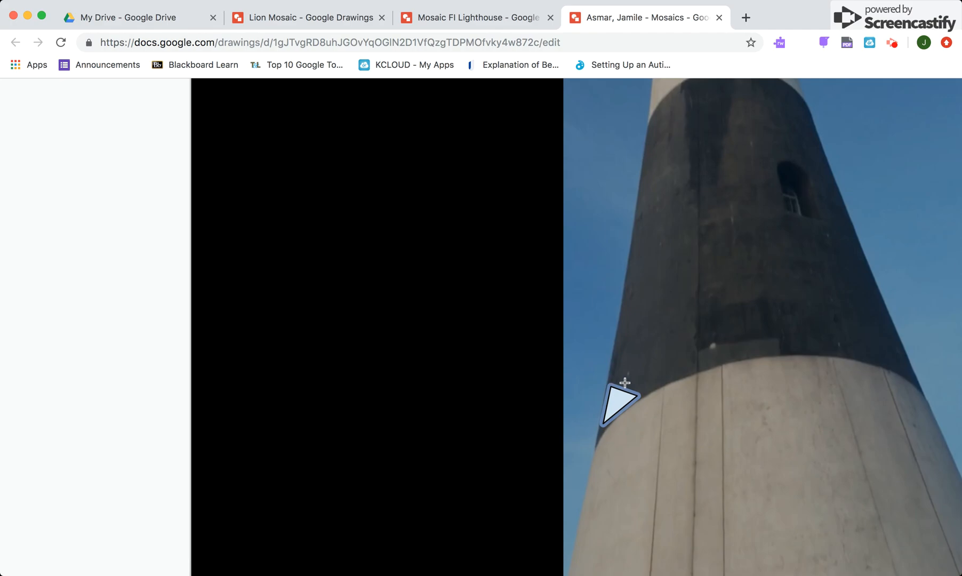
Step: Draw two more triangular tiles with the Polyline tool beside the first one, following the dark band's lower edge to the right
left_click(646, 394)
left_click(645, 361)
left_click(613, 378)
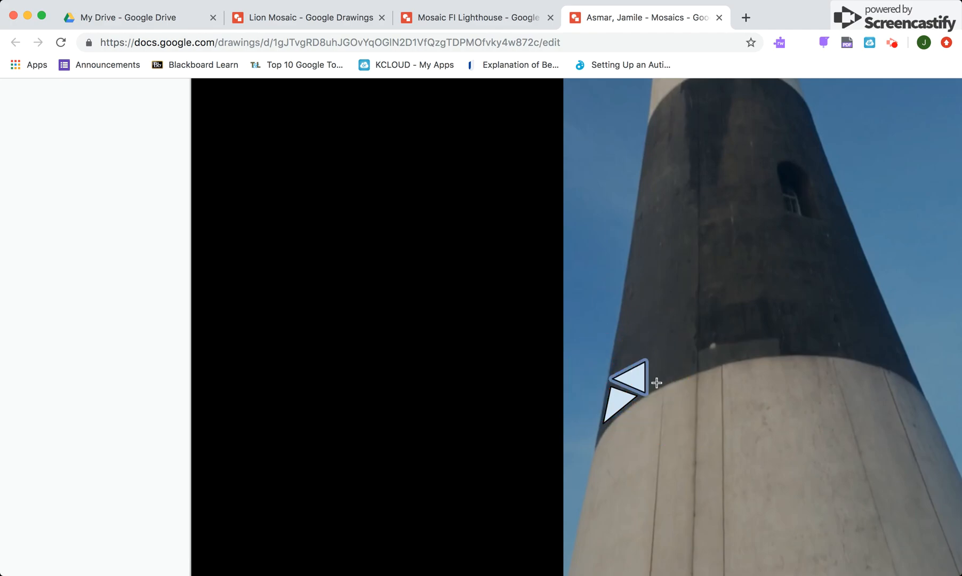
left_click(653, 384)
left_click(654, 362)
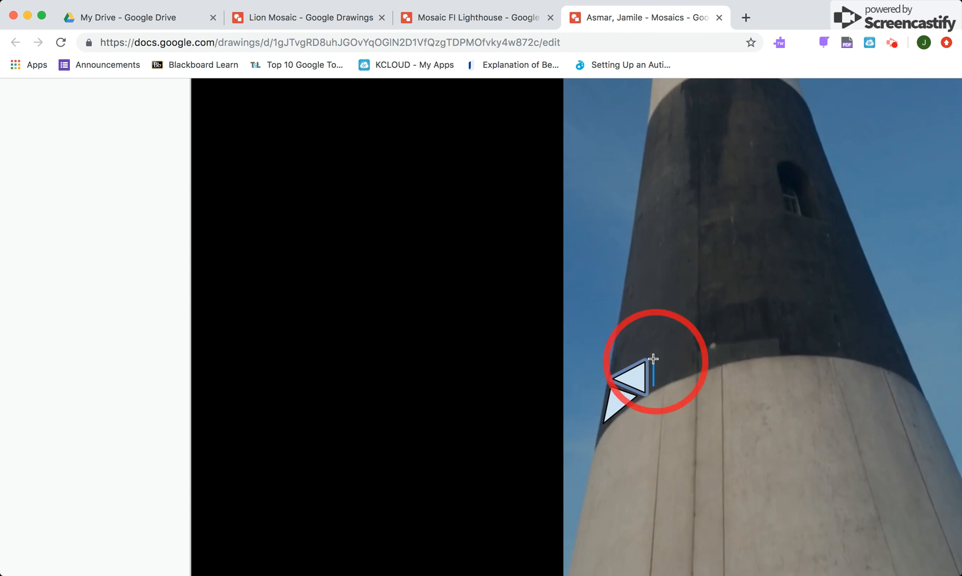
left_click(695, 369)
left_click(654, 384)
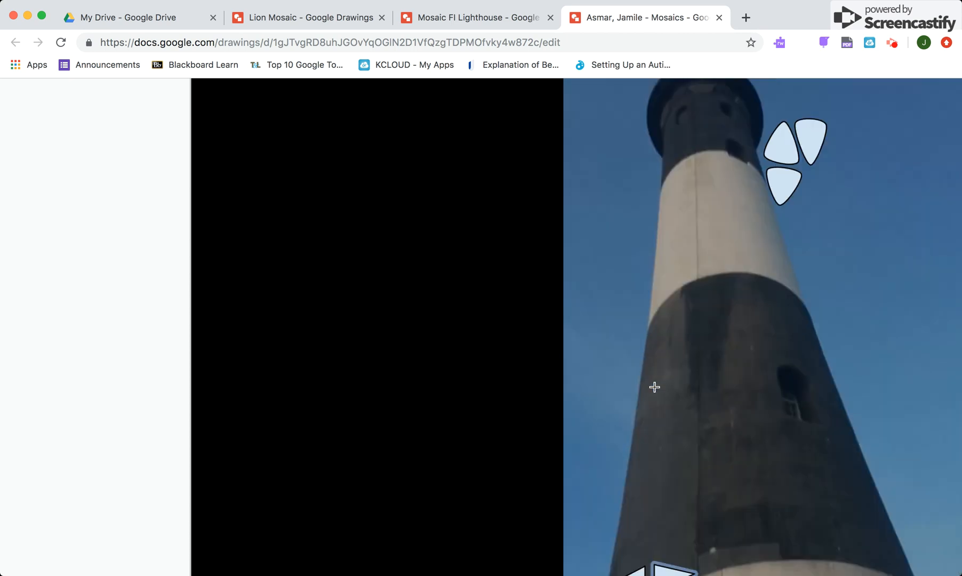
Step: Leave the Polyline tool and switch back to the Select tool
scroll(655, 387, "down", 5)
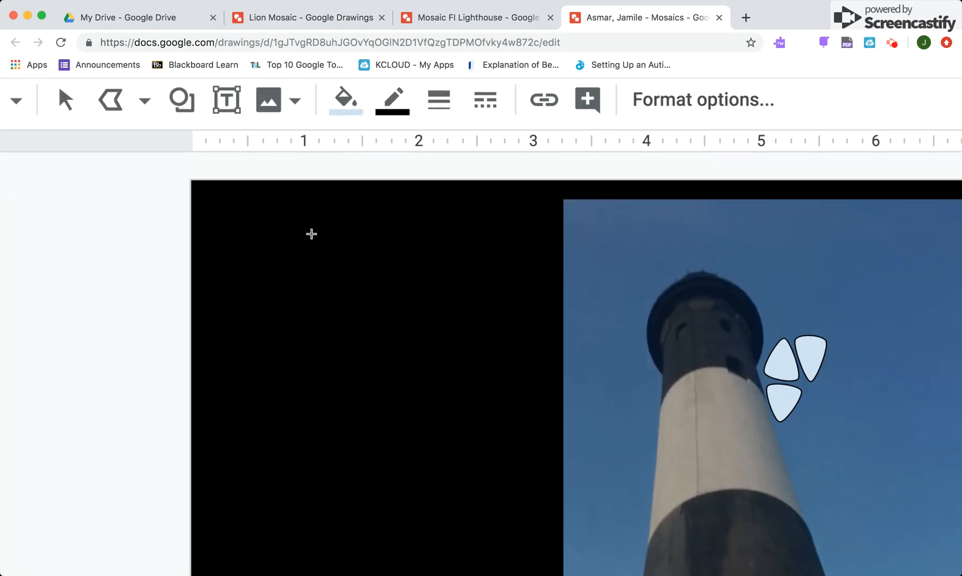
scroll(595, 279, "right", 5)
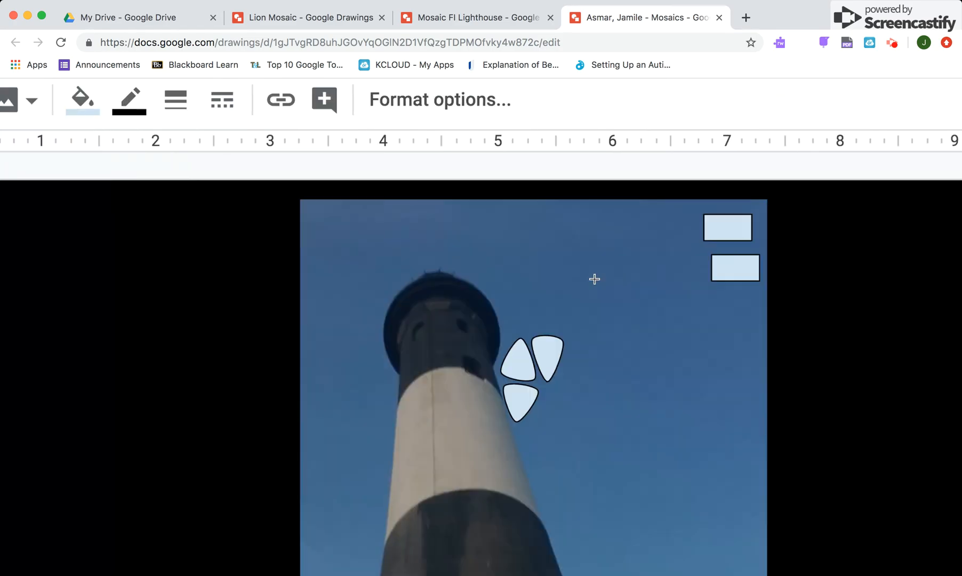
scroll(511, 434, "down", 5)
scroll(511, 434, "up", 8)
scroll(511, 434, "left", 3)
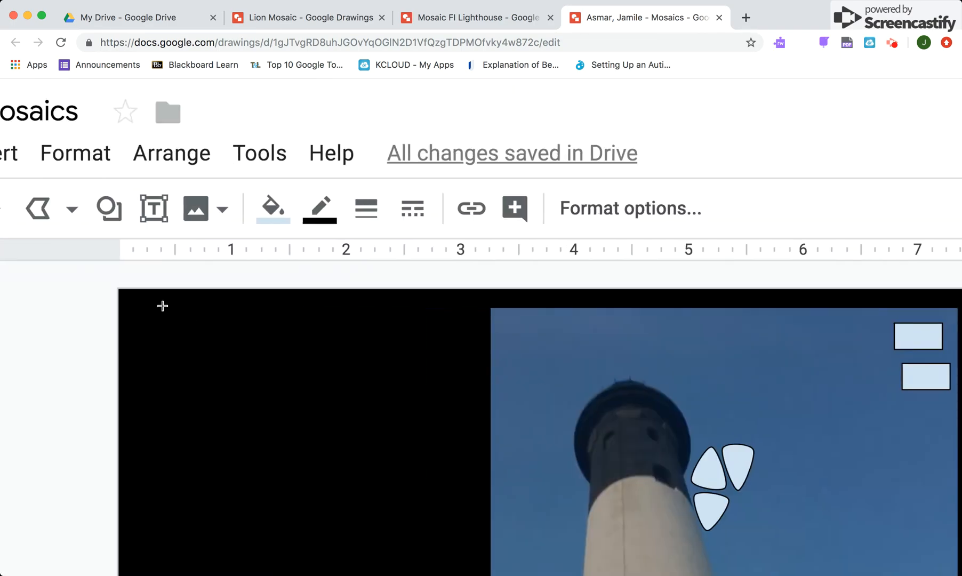
scroll(151, 297, "left", 2)
left_click(84, 208)
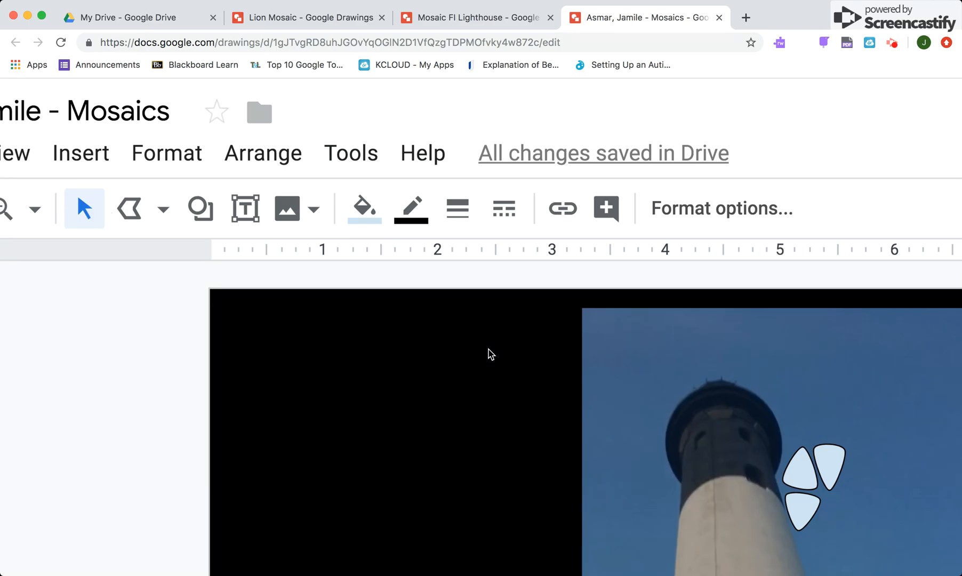
Step: Make the border of the rightmost triangular tile on the dark band transparent
scroll(710, 430, "right", 5)
scroll(710, 430, "down", 3)
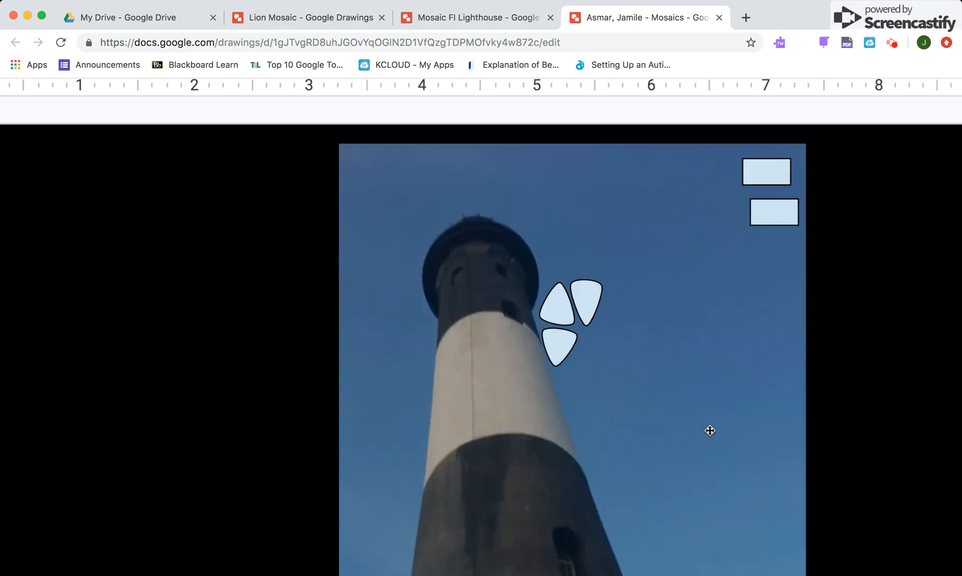
scroll(710, 431, "down", 6)
scroll(710, 431, "down", 4)
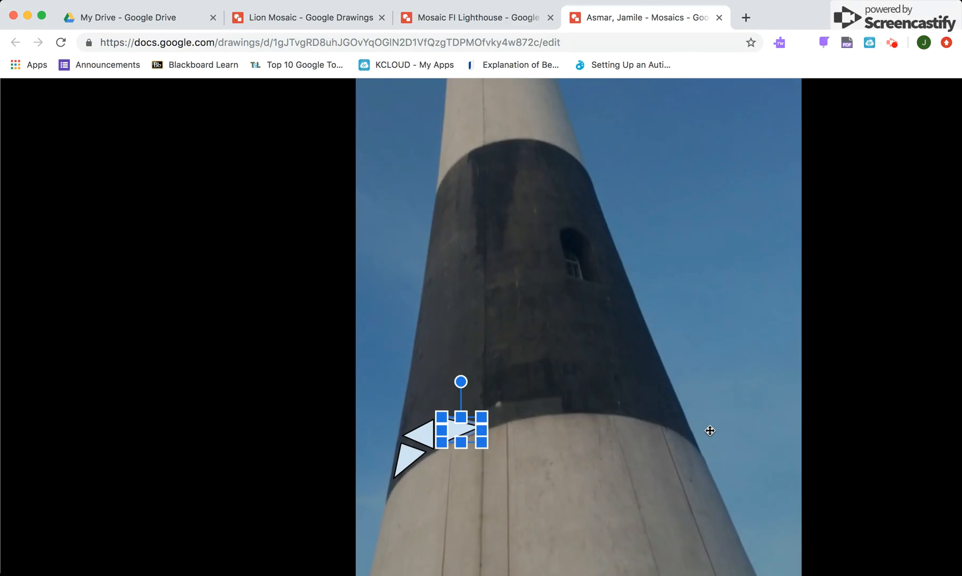
scroll(711, 431, "up", 1)
scroll(710, 431, "up", 1)
scroll(711, 430, "down", 1)
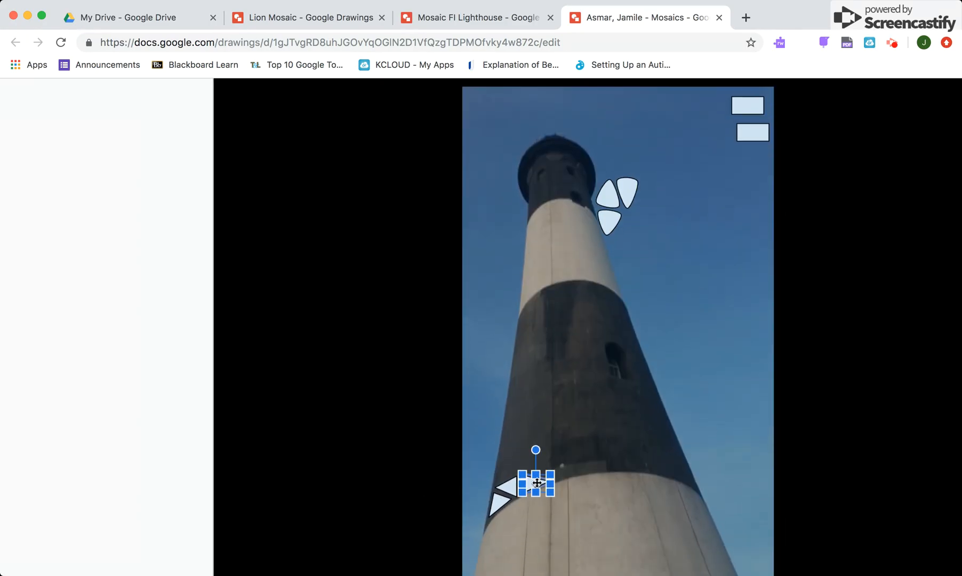
scroll(400, 320, "up", 3)
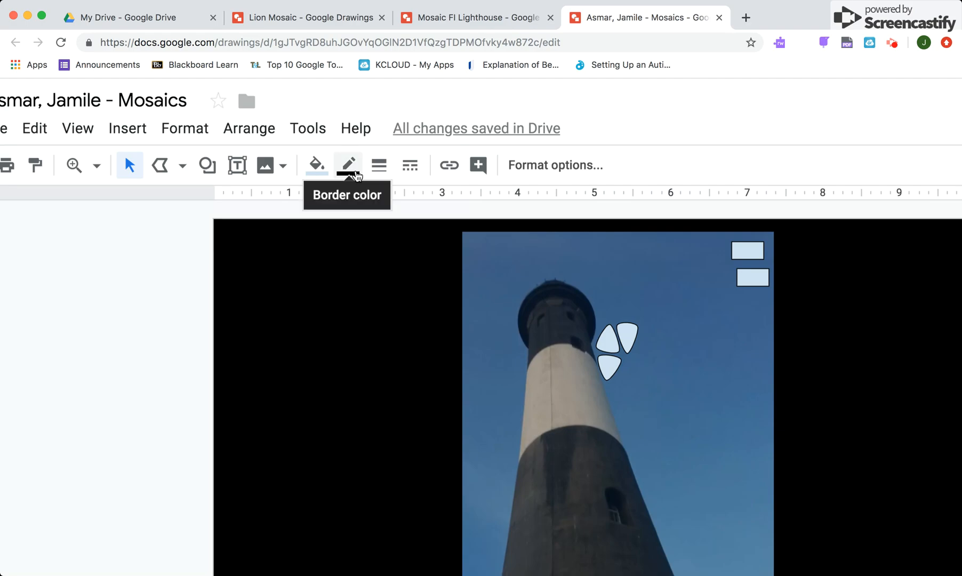
left_click(357, 176)
left_click(386, 203)
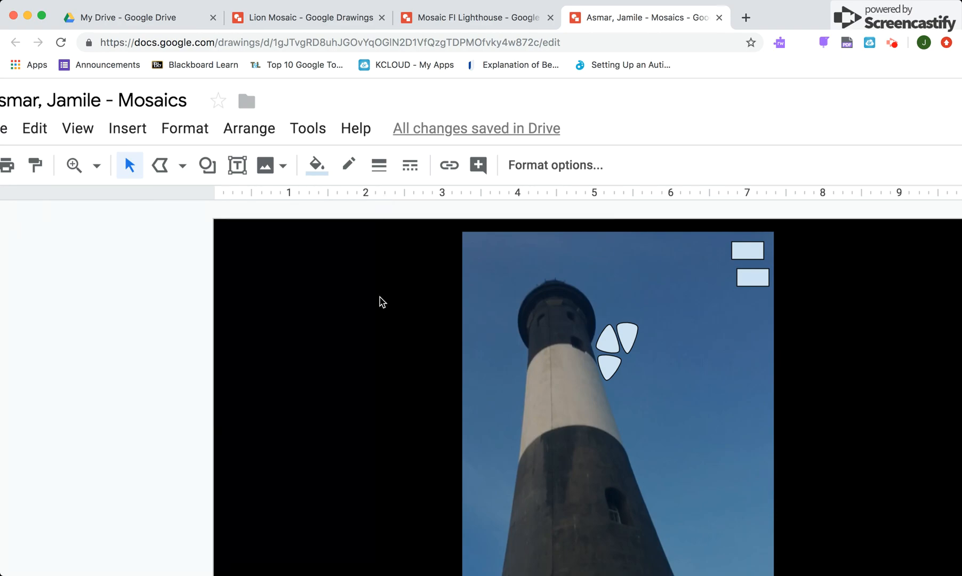
Step: Fill the rightmost triangular tile with the second dark grey linear gradient to match the lighthouse's dark band
scroll(381, 301, "down", 5)
scroll(382, 303, "up", 3)
scroll(382, 303, "up", 2)
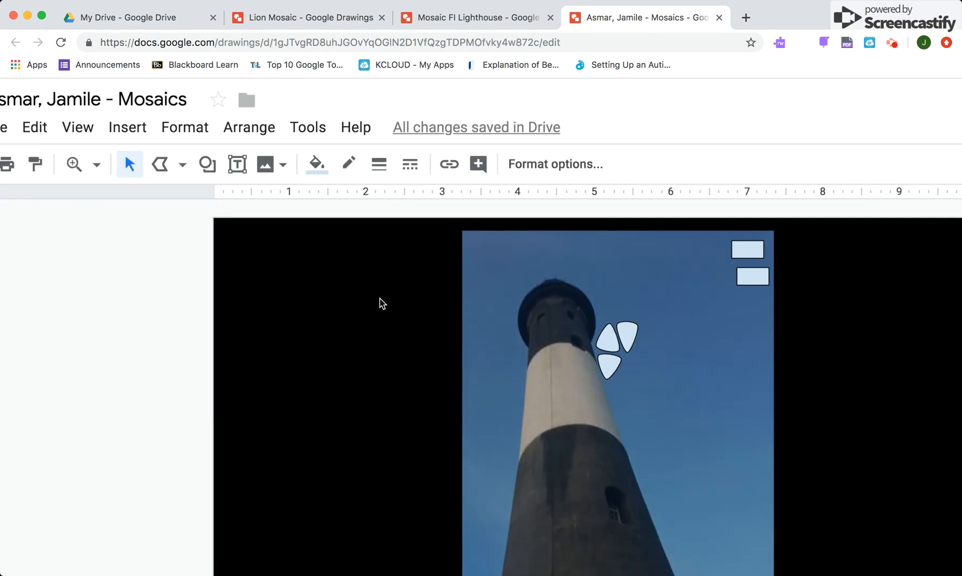
left_click(316, 171)
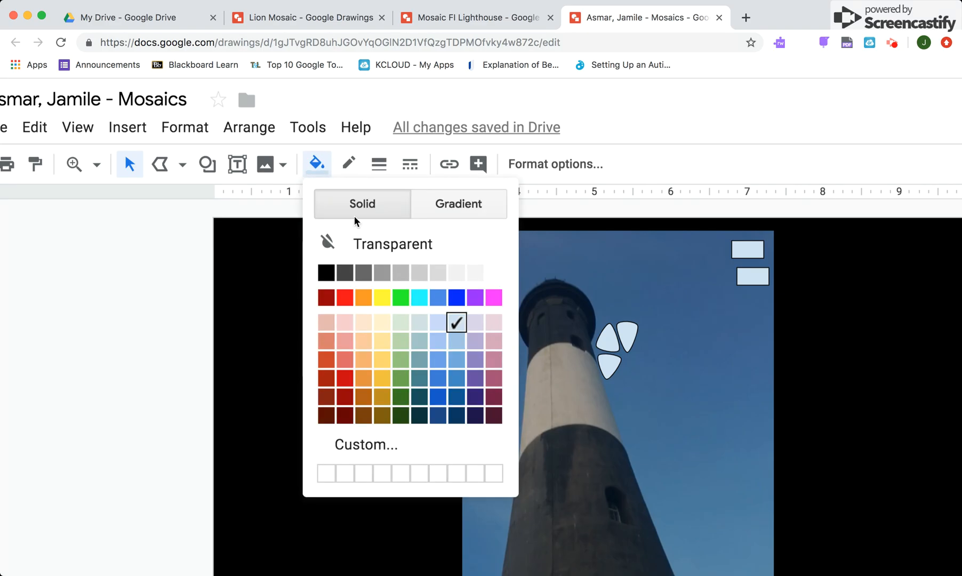
left_click(441, 205)
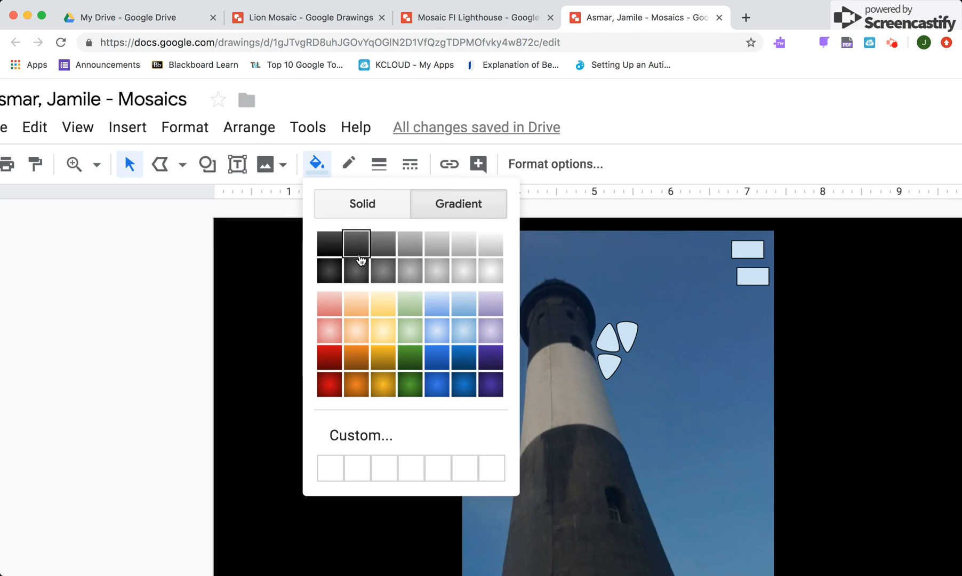
left_click(365, 212)
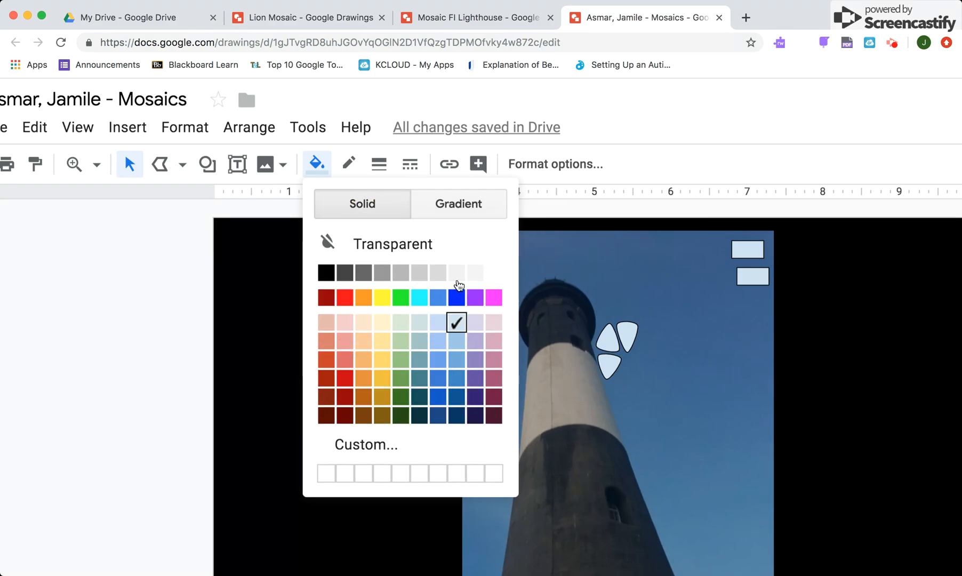
left_click(461, 216)
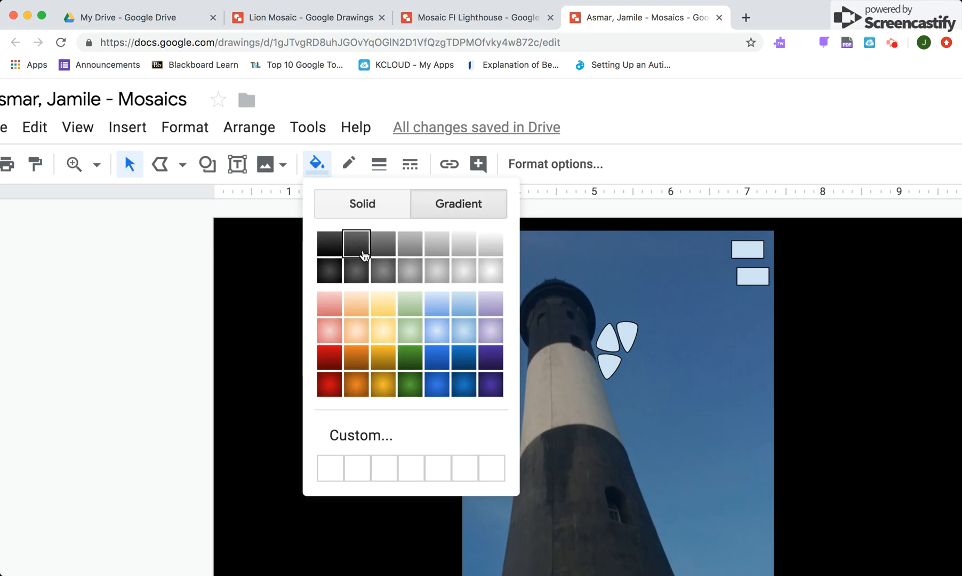
left_click(363, 256)
Step: Fill the middle triangular tile on the dark band with the same dark grey linear gradient
scroll(432, 409, "down", 5)
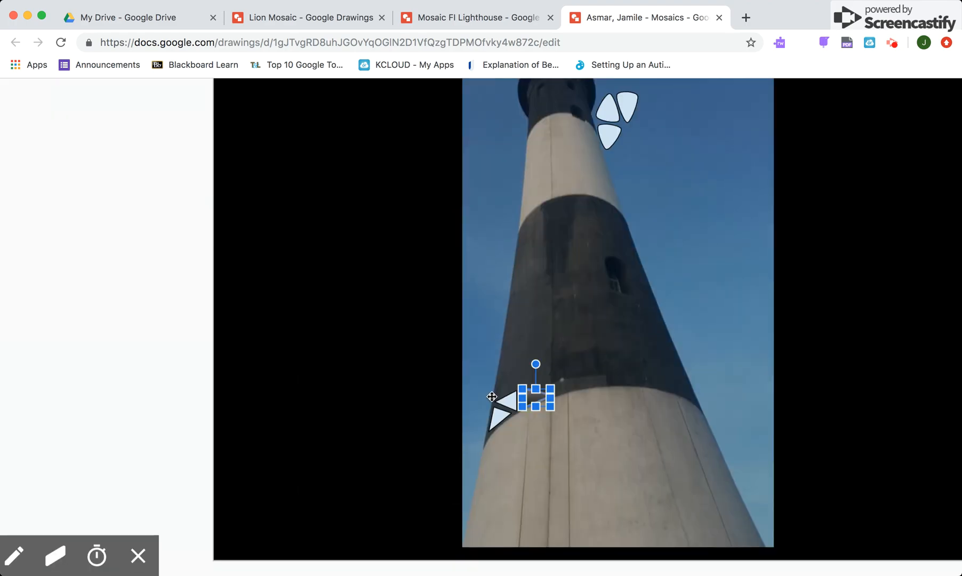
left_click(502, 402)
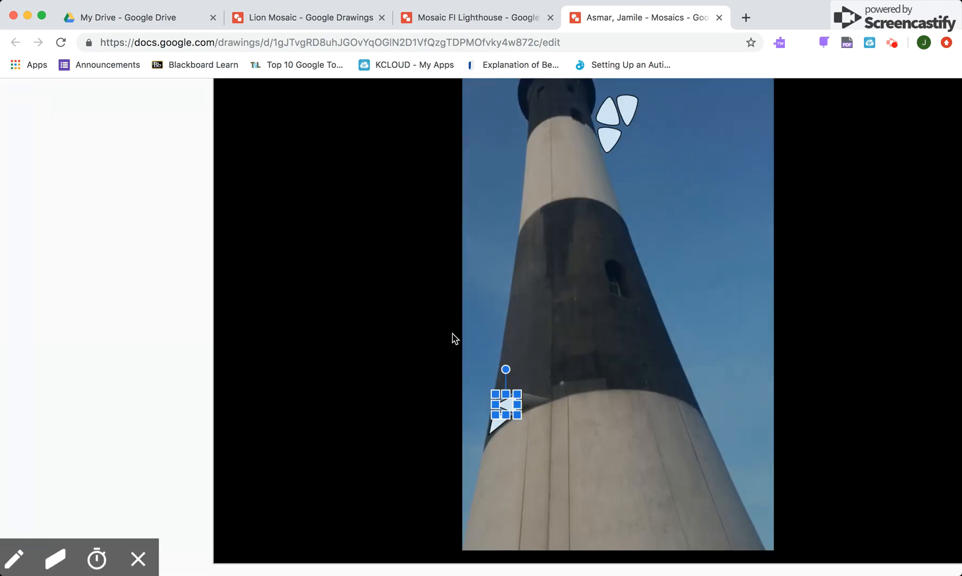
scroll(453, 338, "up", 5)
left_click(317, 170)
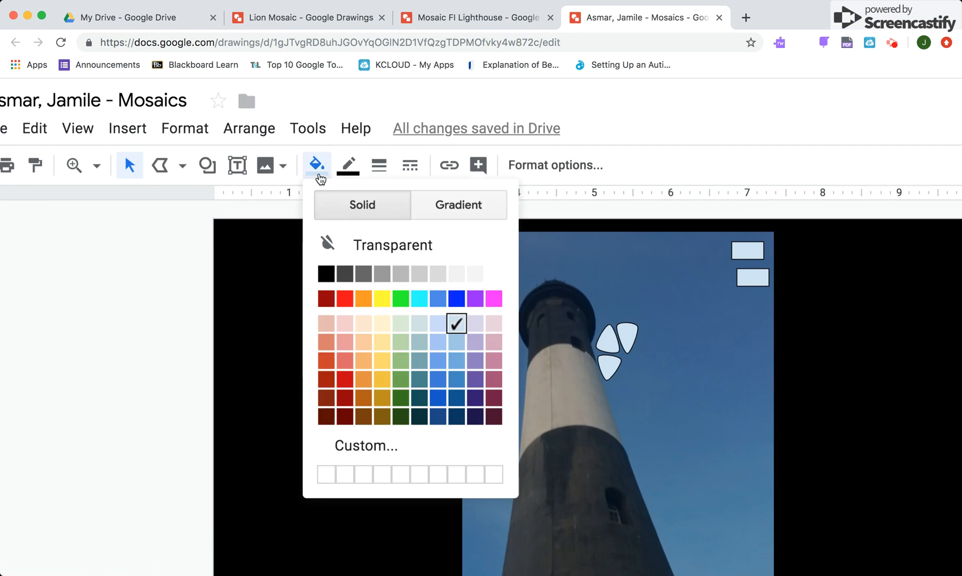
left_click(451, 208)
left_click(362, 251)
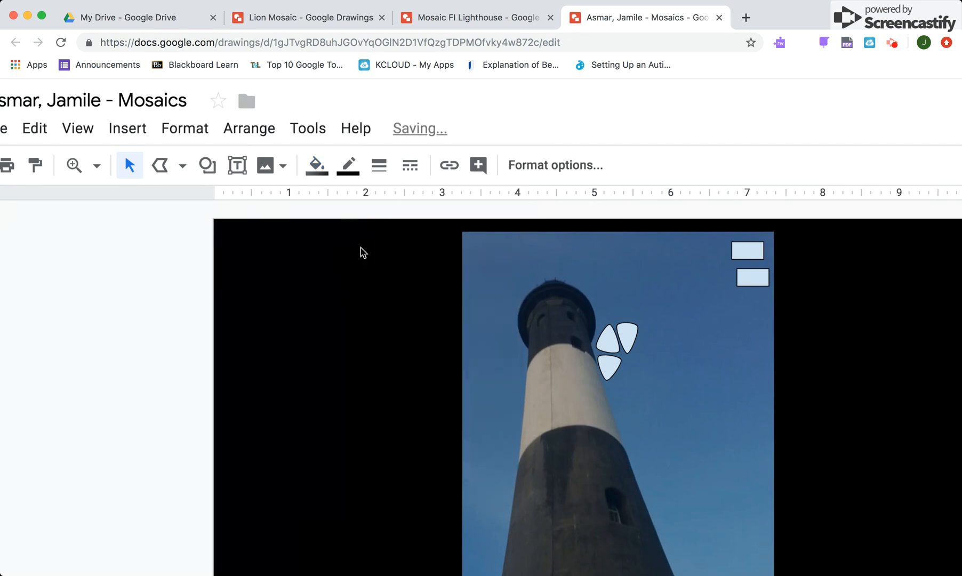
Step: Fill the lower-left triangular tile on the dark band with a dark grey gradient
scroll(451, 383, "down", 5)
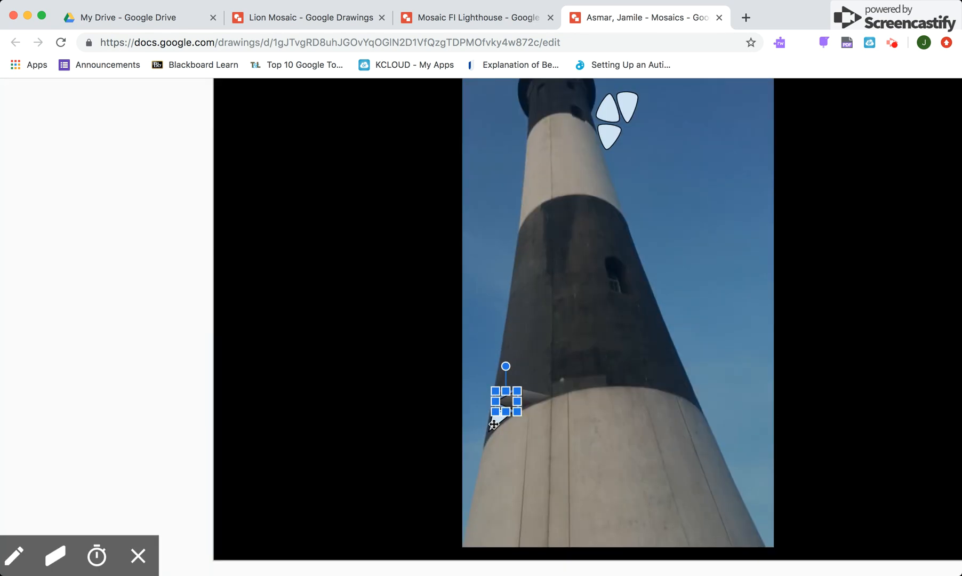
scroll(413, 325, "up", 3)
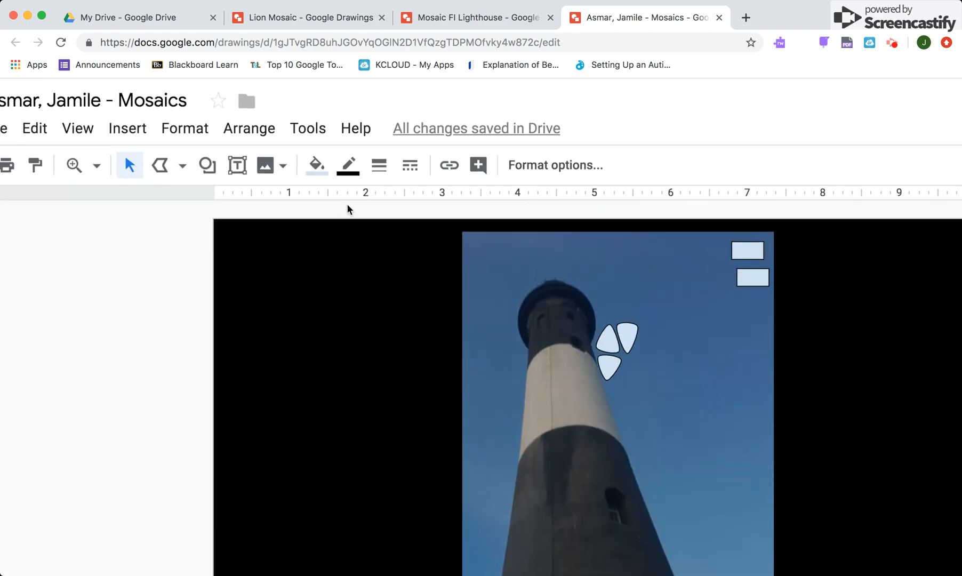
left_click(320, 166)
left_click(454, 206)
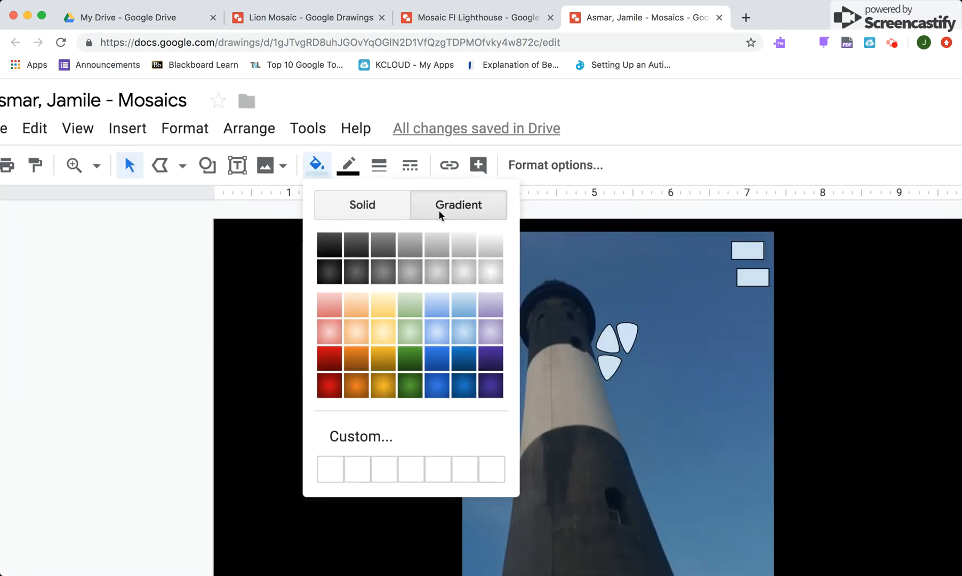
left_click(371, 272)
Step: Make the border of the lower-left triangular tile transparent
scroll(468, 385, "down", 5)
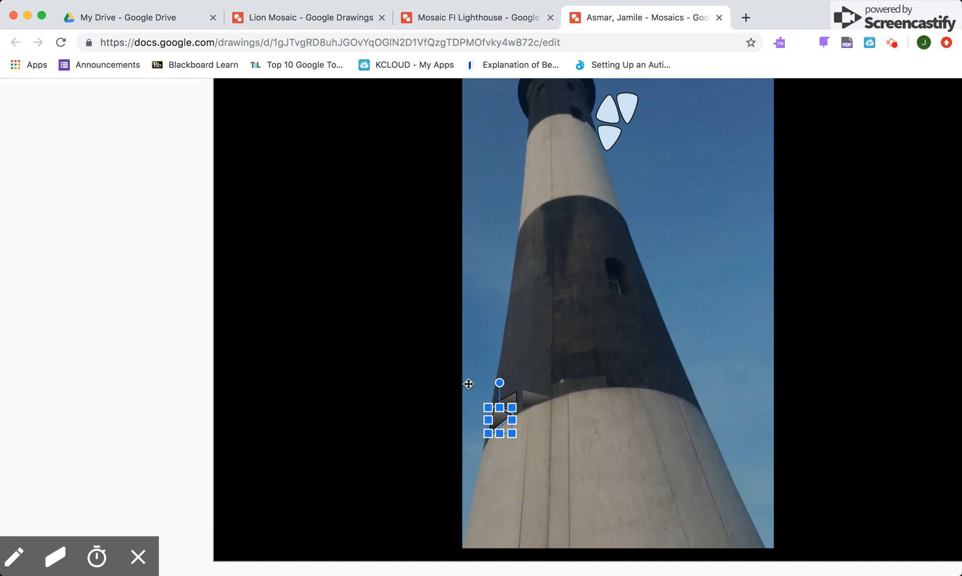
scroll(469, 385, "up", 3)
left_click(348, 110)
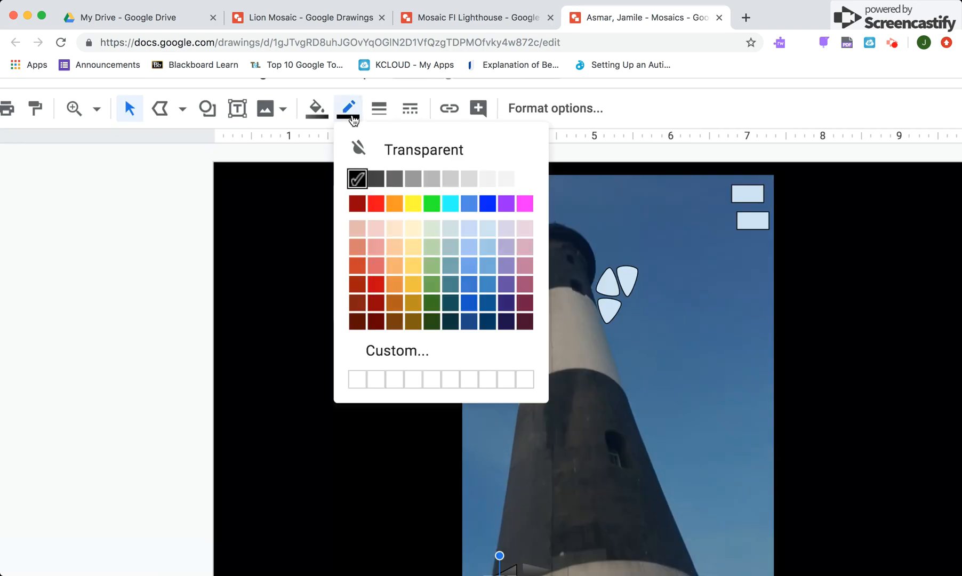
left_click(398, 149)
scroll(421, 258, "down", 3)
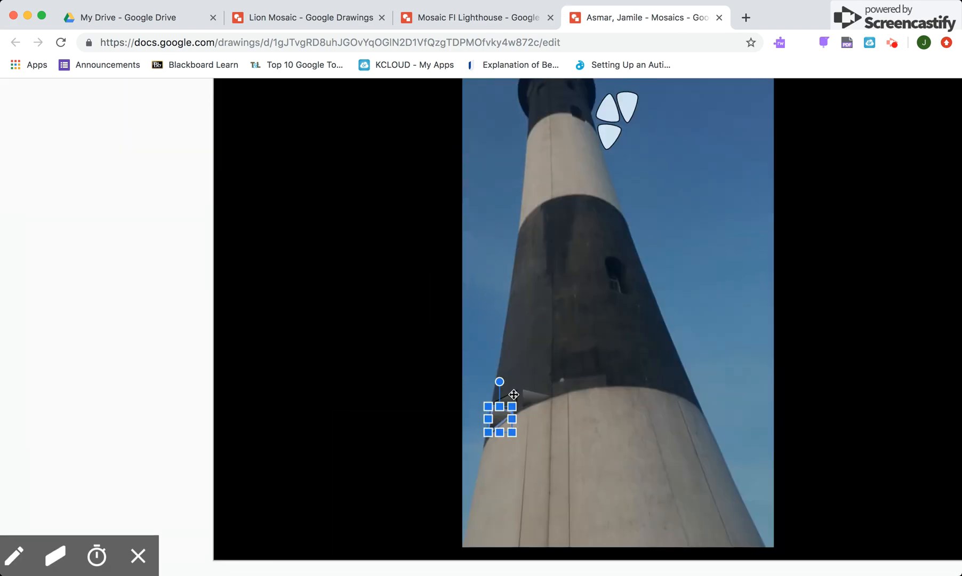
Step: Make the border of the middle triangular tile on the dark band transparent
scroll(427, 231, "up", 4)
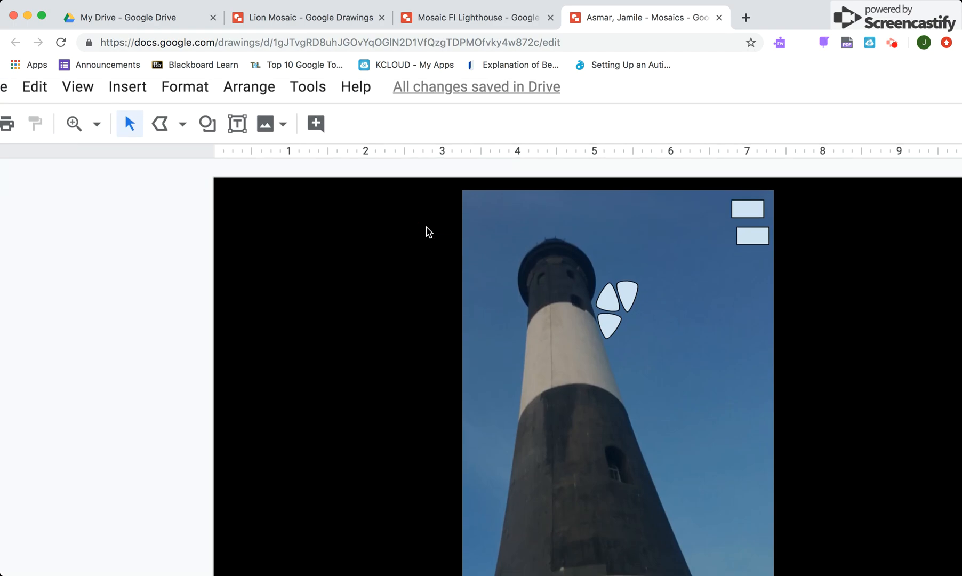
scroll(427, 232, "down", 3)
left_click(506, 436)
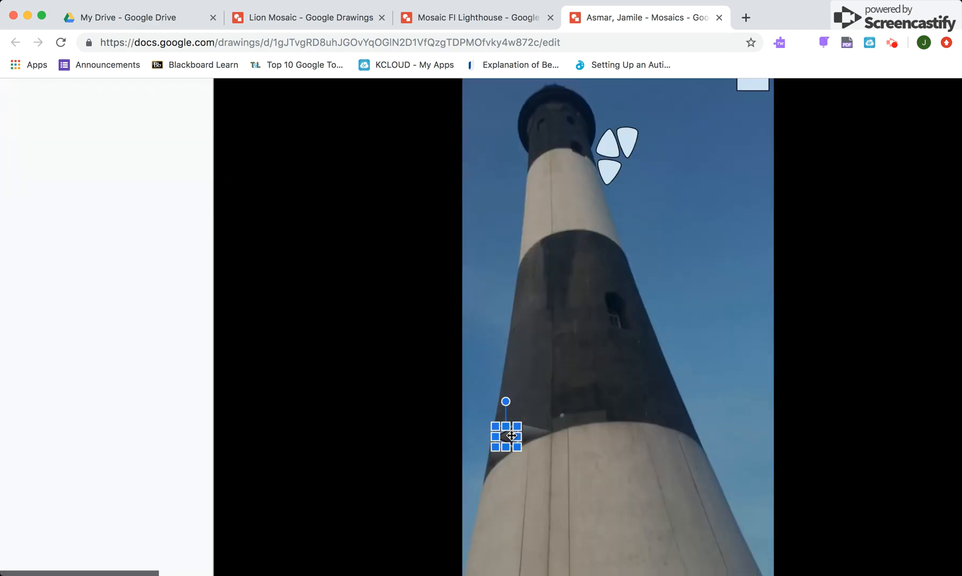
scroll(443, 262, "up", 4)
left_click(350, 169)
left_click(384, 205)
scroll(507, 328, "down", 4)
Step: Group the lighthouse photo with the three gradient triangles, and select the rightmost triangle within the group
left_click(507, 328)
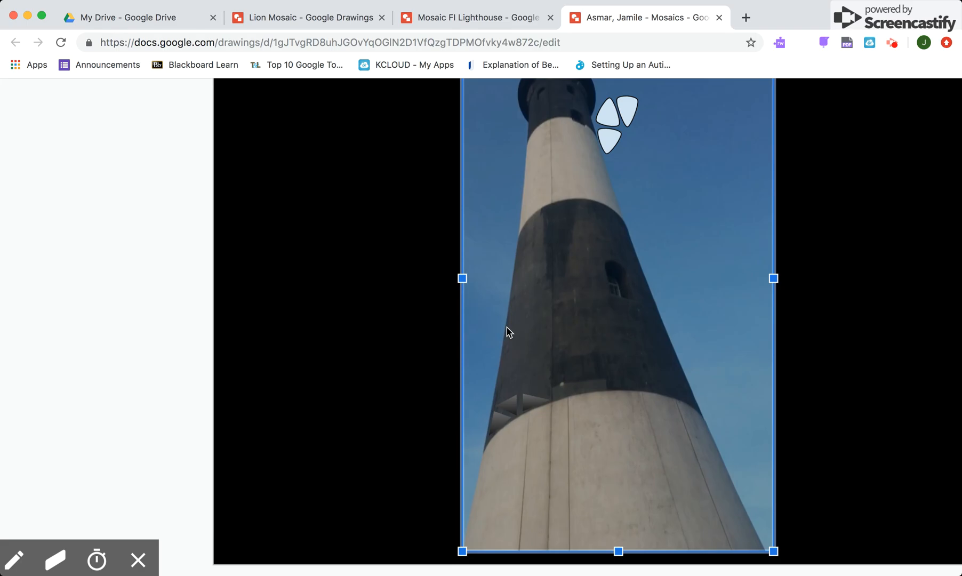
scroll(510, 332, "down", 1)
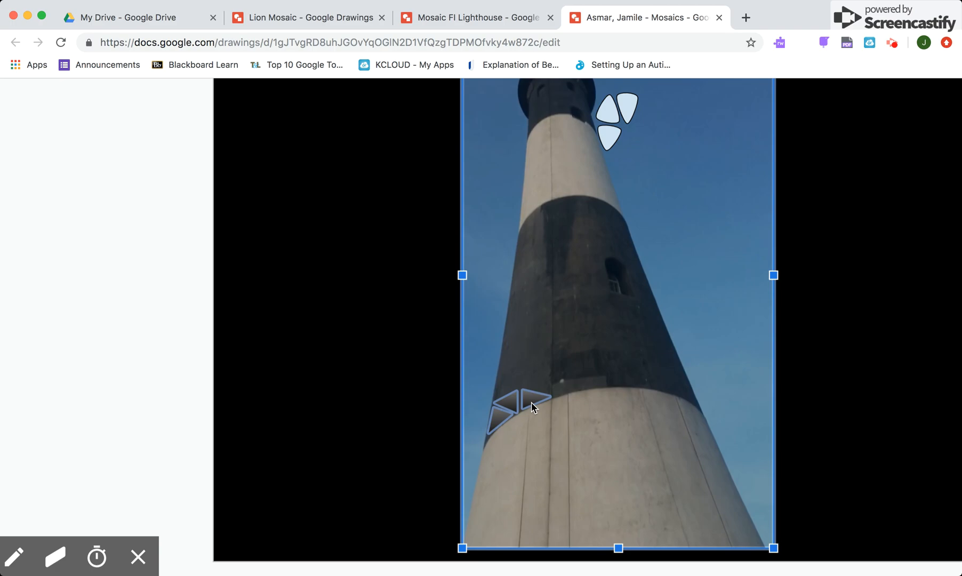
left_click(531, 396)
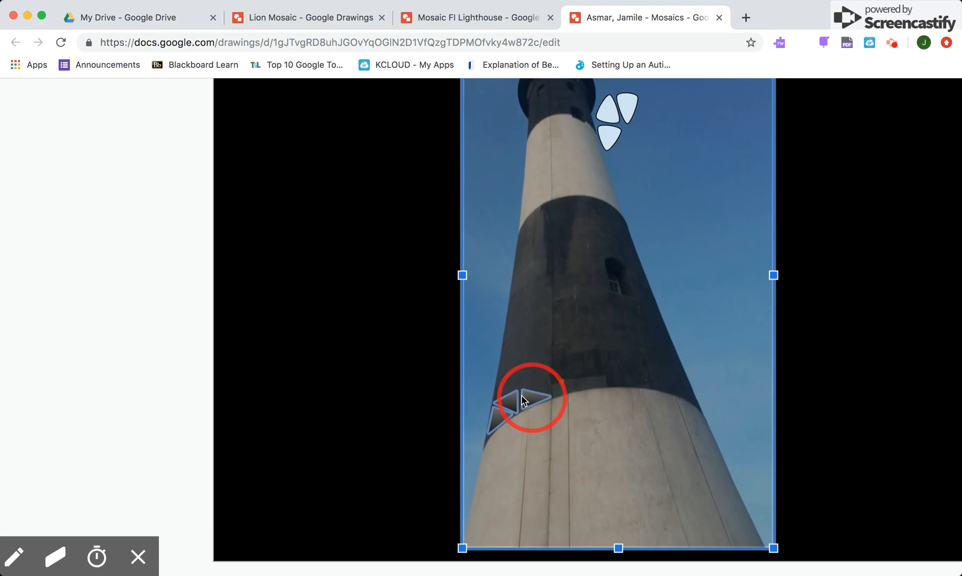
right_click(521, 400)
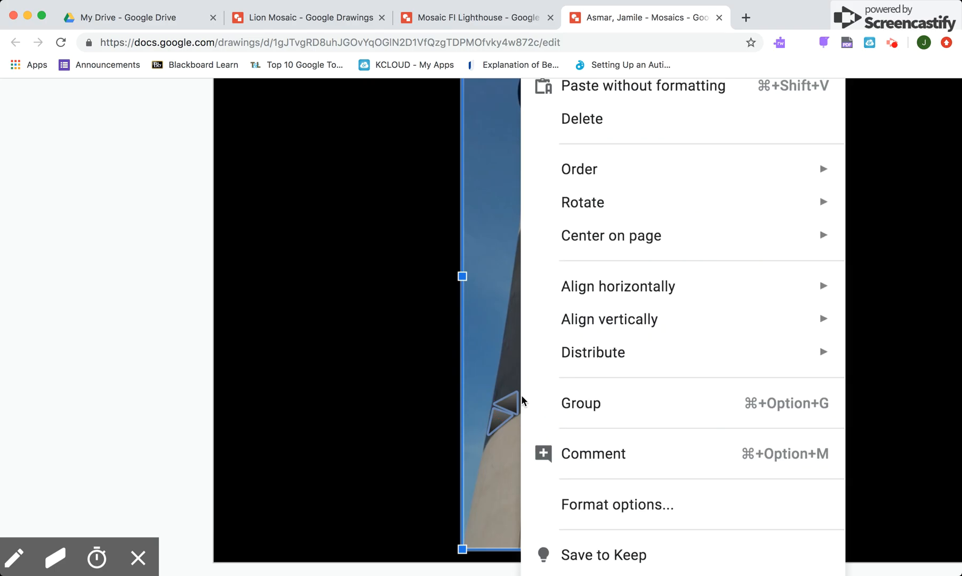
left_click(580, 405)
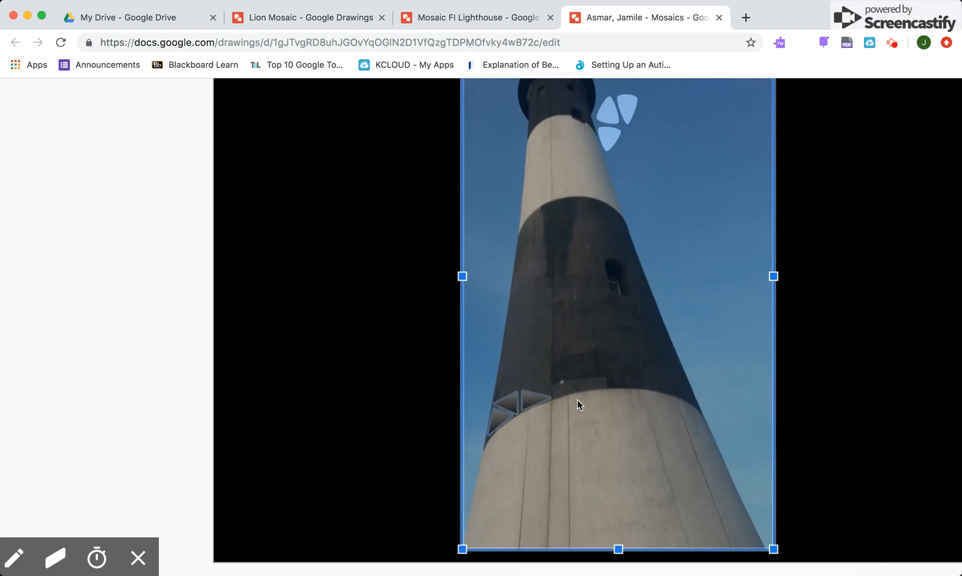
left_click(522, 403)
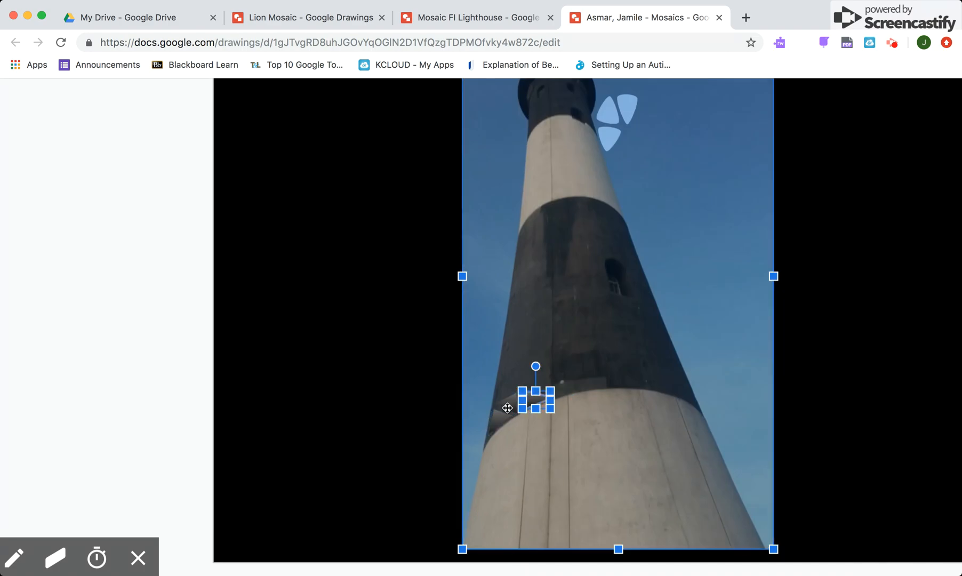
left_click(507, 408, "shift")
left_click(500, 424, "shift")
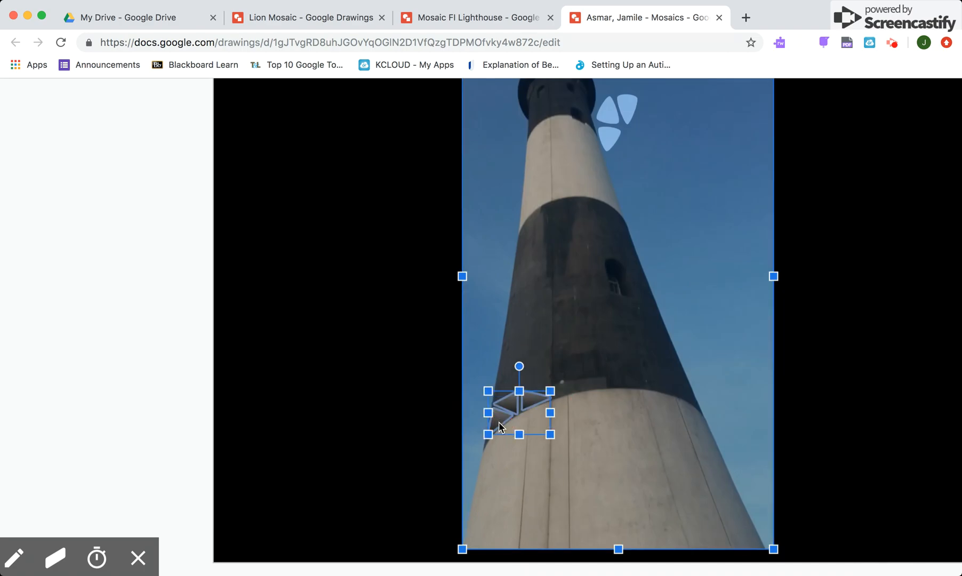
right_click(537, 396)
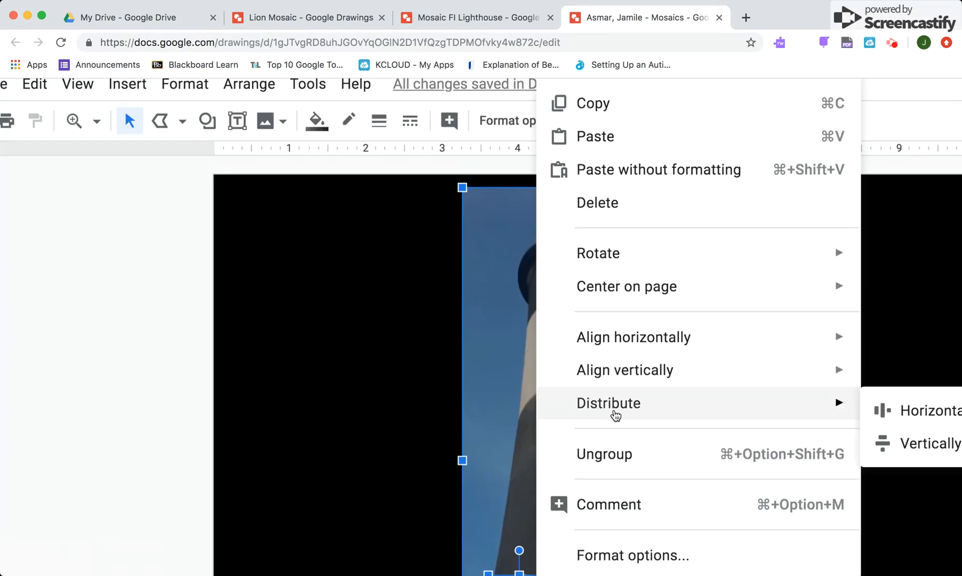
scroll(460, 455, "down", 2)
left_click(460, 455)
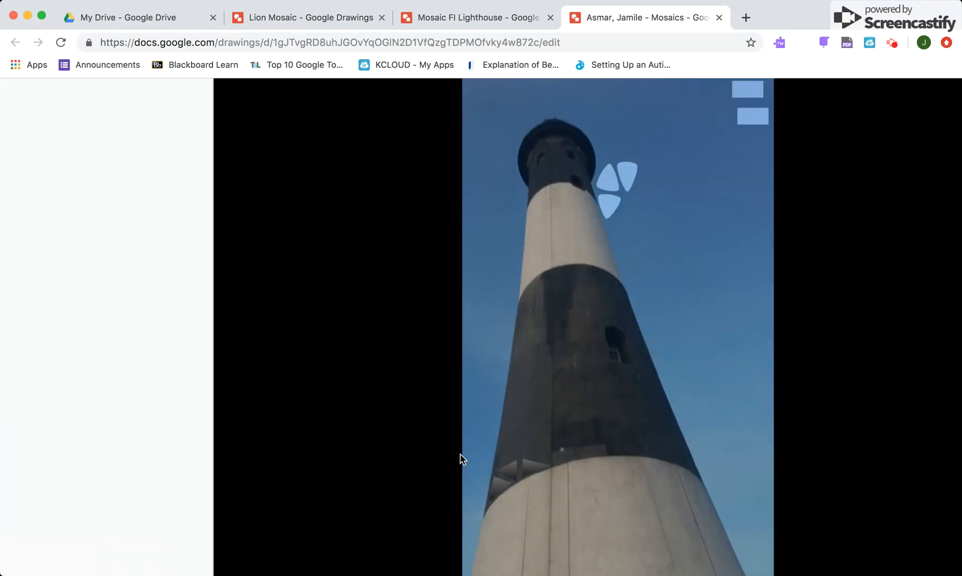
left_click(502, 467)
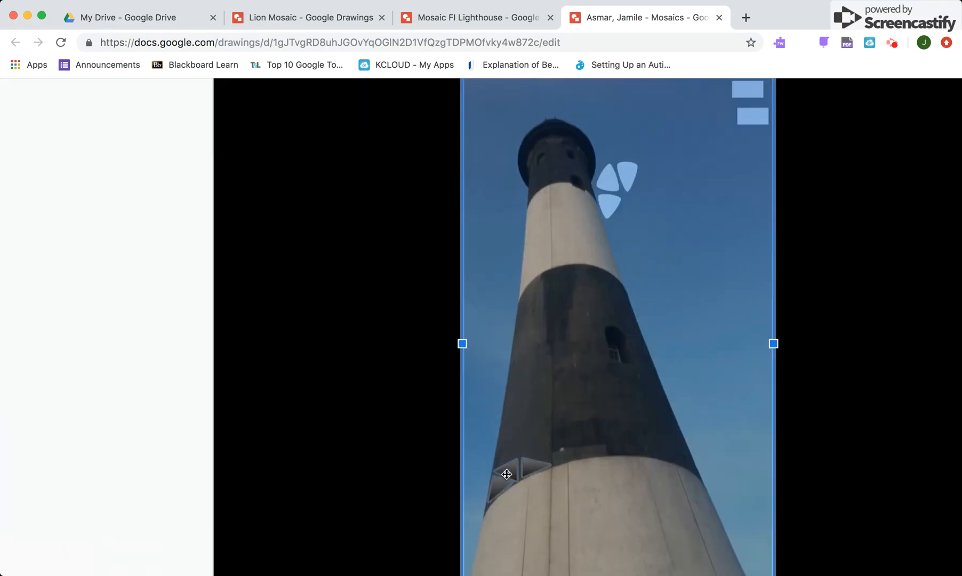
right_click(511, 475)
left_click(493, 469)
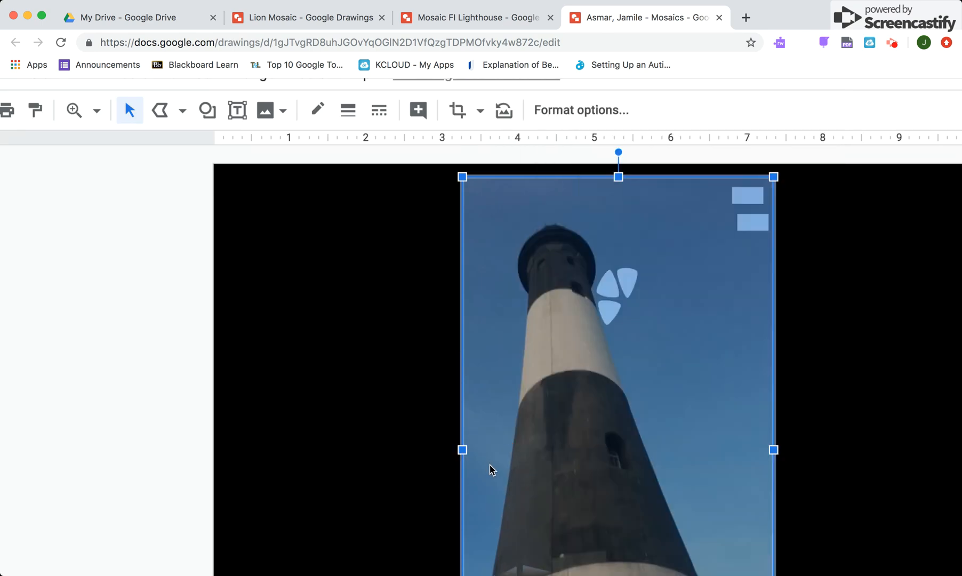
Step: Select all three gradient triangles within the group, then copy and paste them as a duplicate set
scroll(492, 469, "down", 5)
left_click(503, 459)
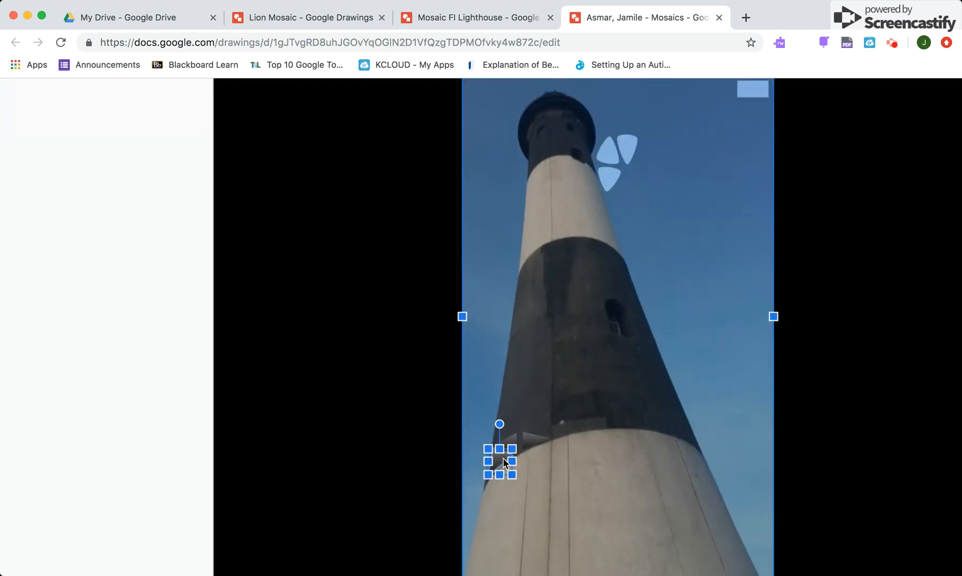
left_click(512, 439, "shift")
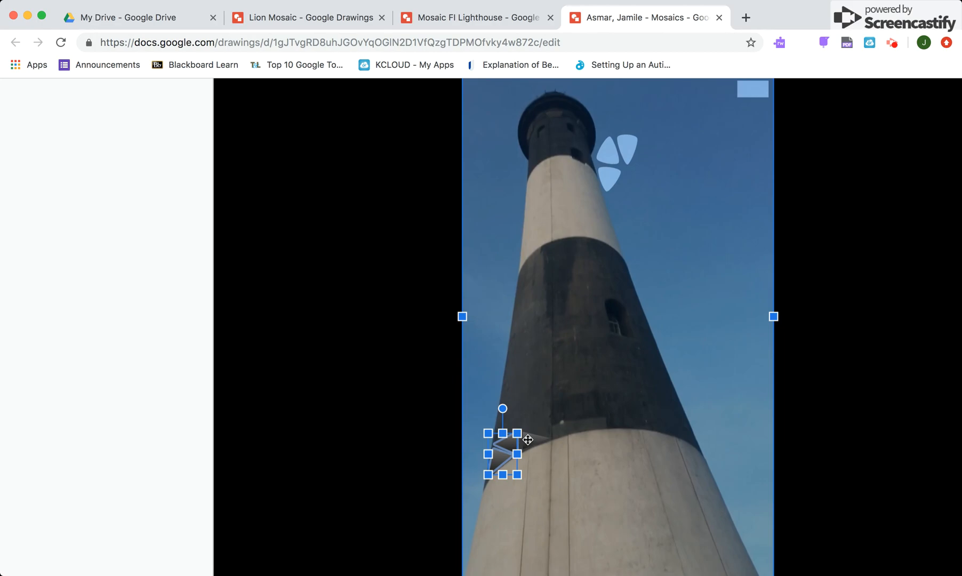
left_click(528, 439, "shift")
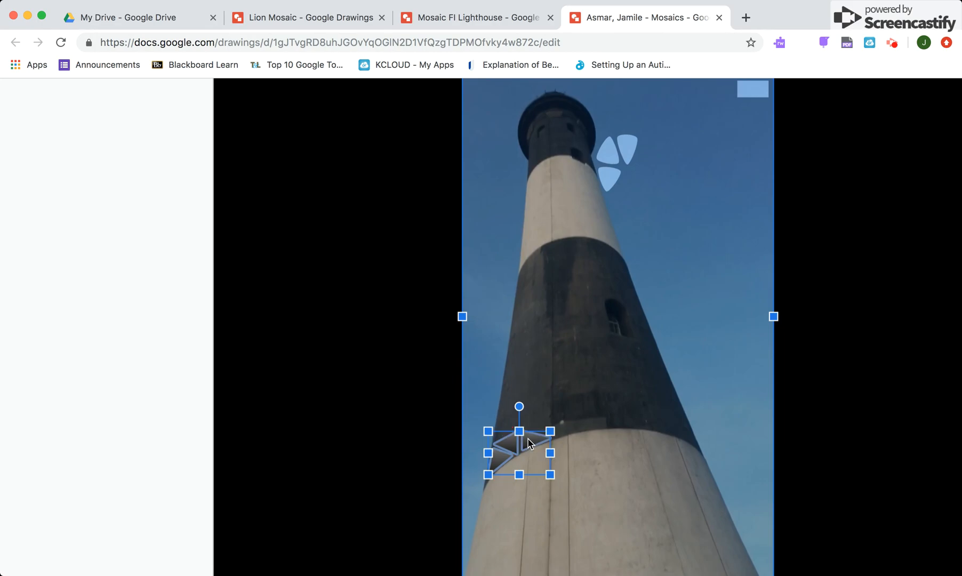
key("super+v")
Step: Try placing the duplicated triangles directly above the originals on the dark band, and undo that move
scroll(629, 411, "down", 4)
left_click_drag(635, 444, 630, 392)
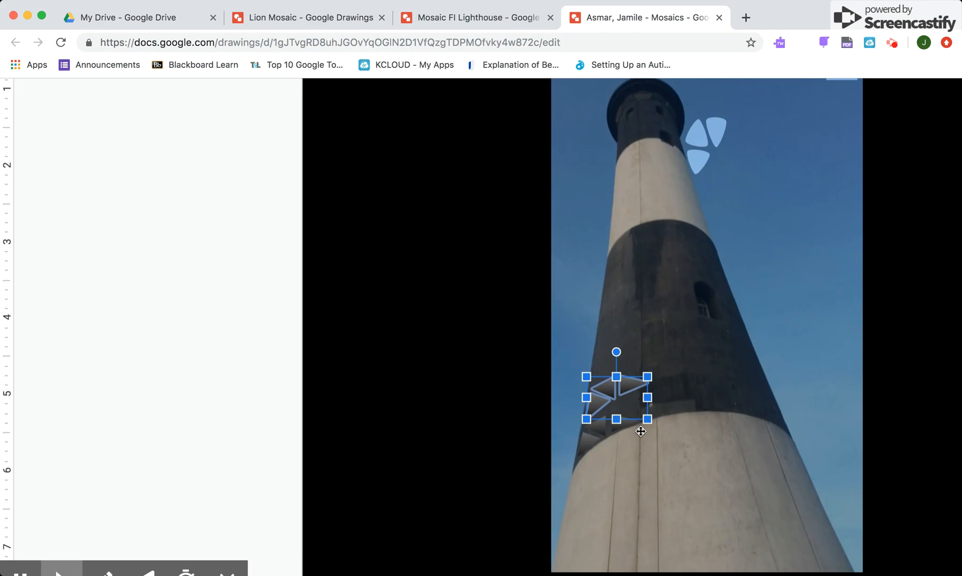
left_click(645, 469)
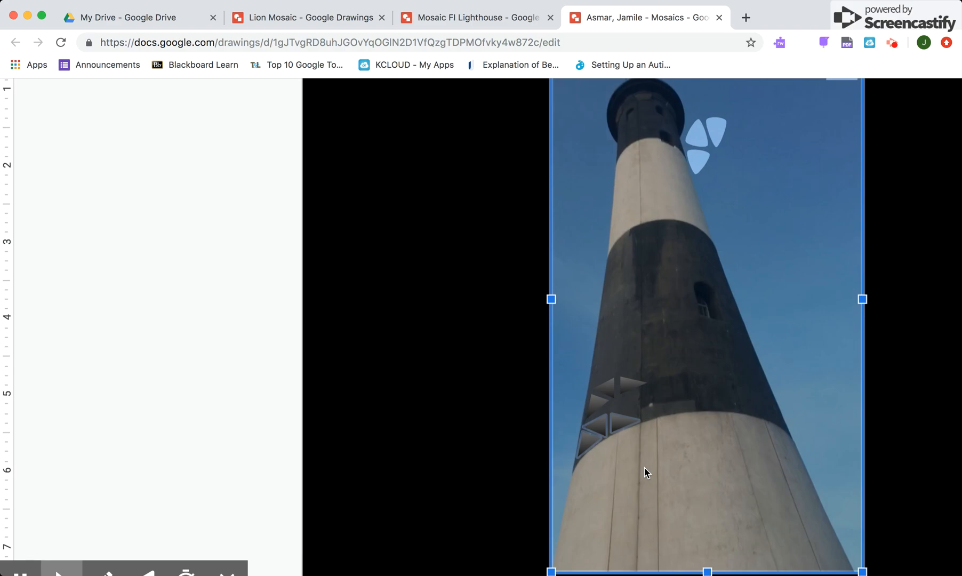
left_click(608, 381)
key("super+z")
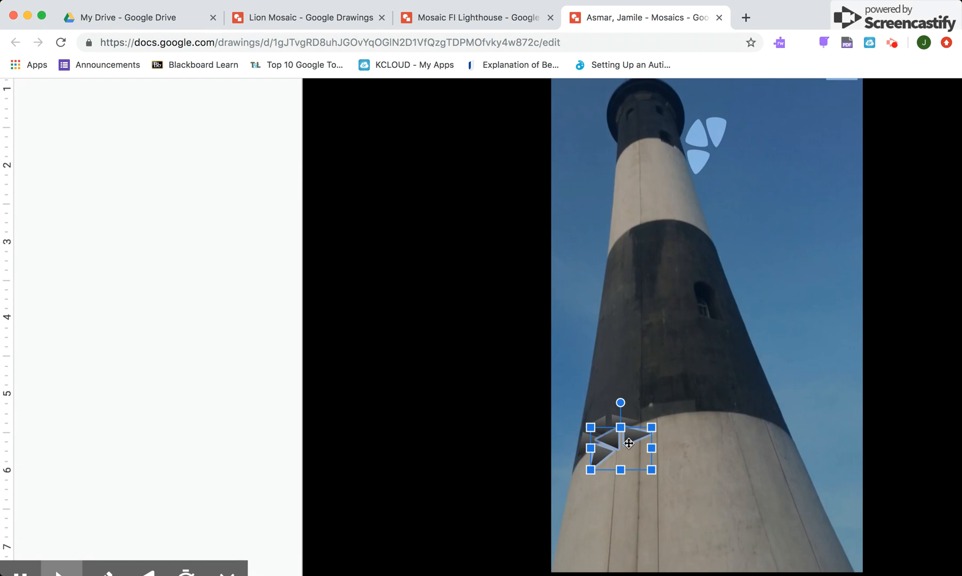
Step: Switch to the Mosaic FI Lighthouse drawing to view its mosaic made of circular tiles
scroll(671, 433, "right", 5)
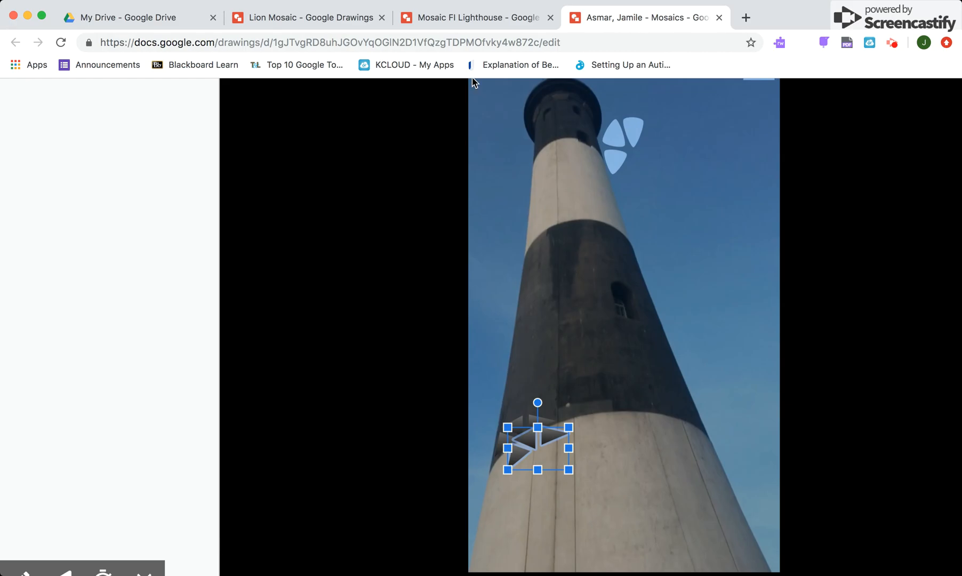
left_click(459, 20)
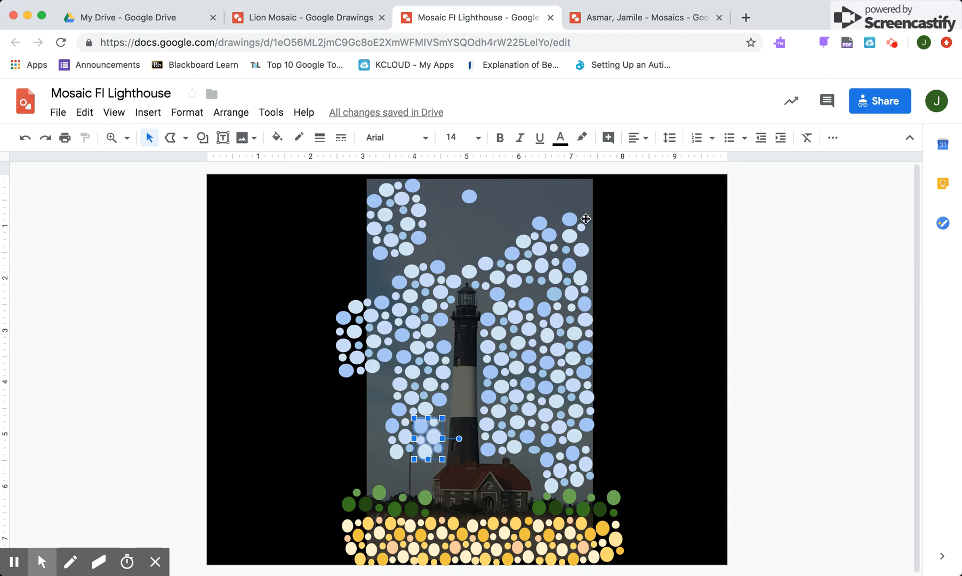
scroll(590, 217, "down", 1)
Step: Nudge the group of light-blue circles beside the tower's lower right four steps right and four steps back, and deselect it
left_click(577, 397)
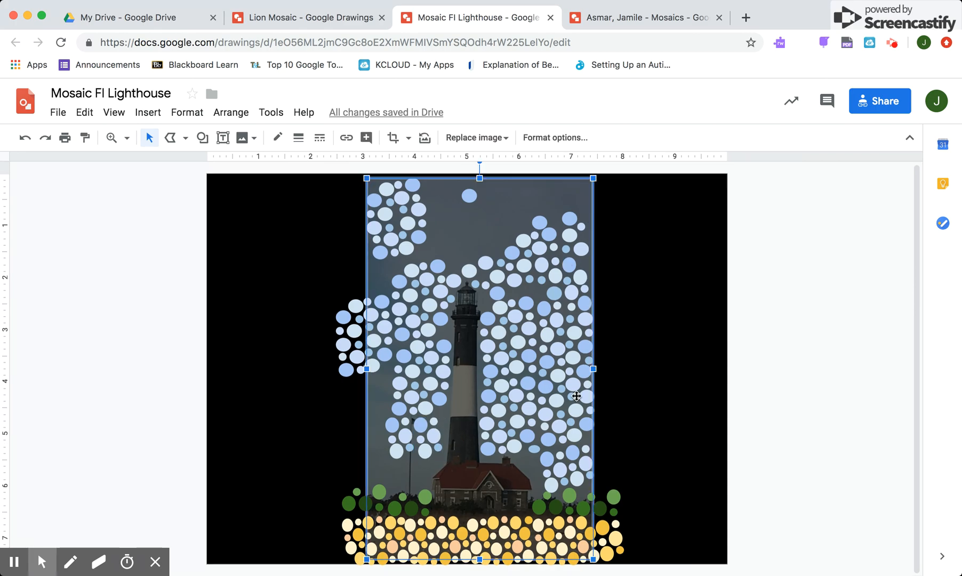
left_click(562, 412)
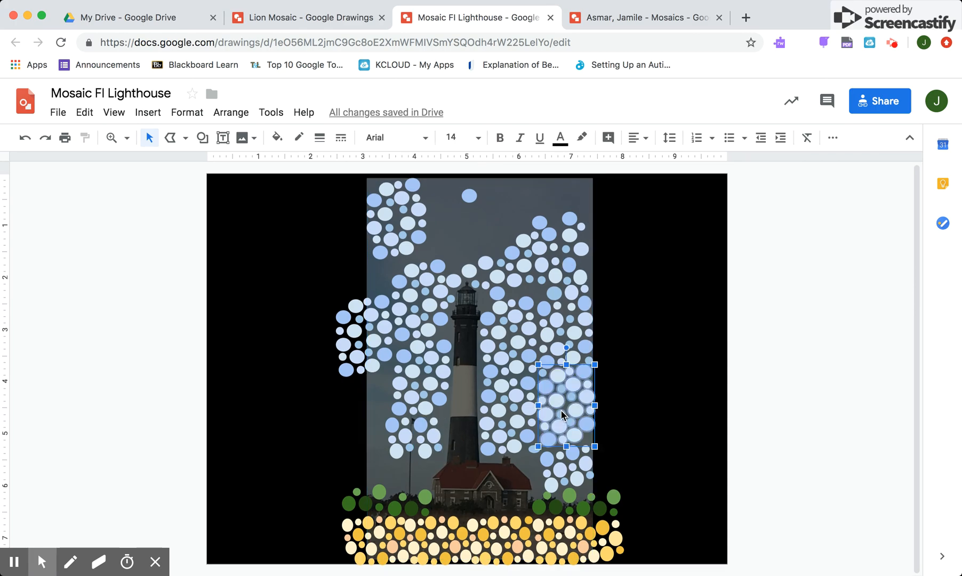
key("Right")
key("Right")
key("Right")
key("Right")
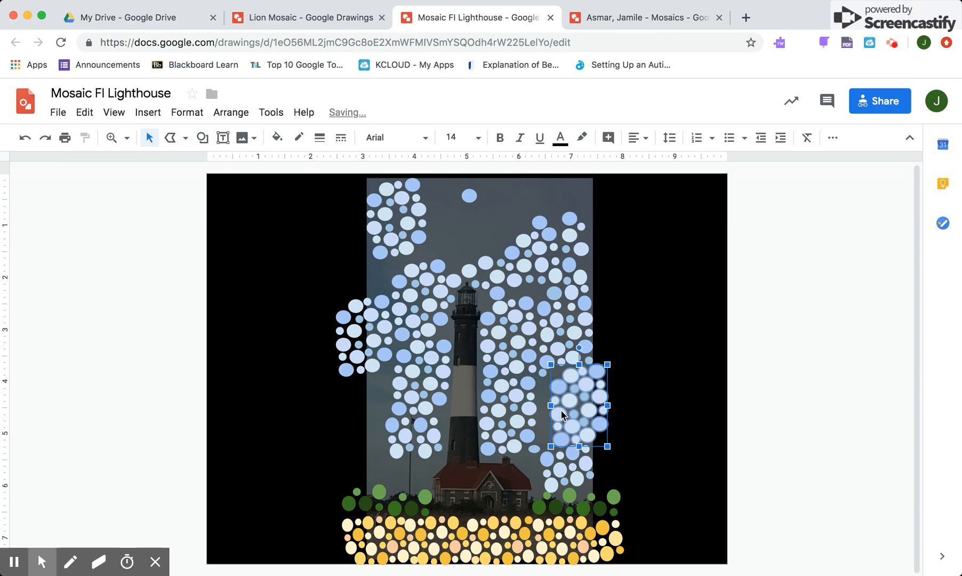
key("Left")
key("Left")
key("Left")
key("Left")
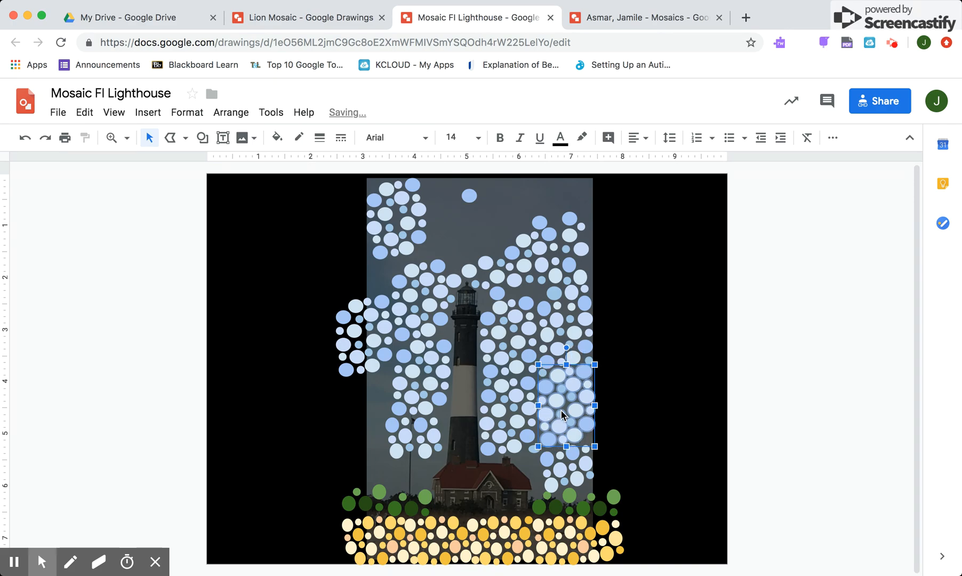
left_click(631, 388)
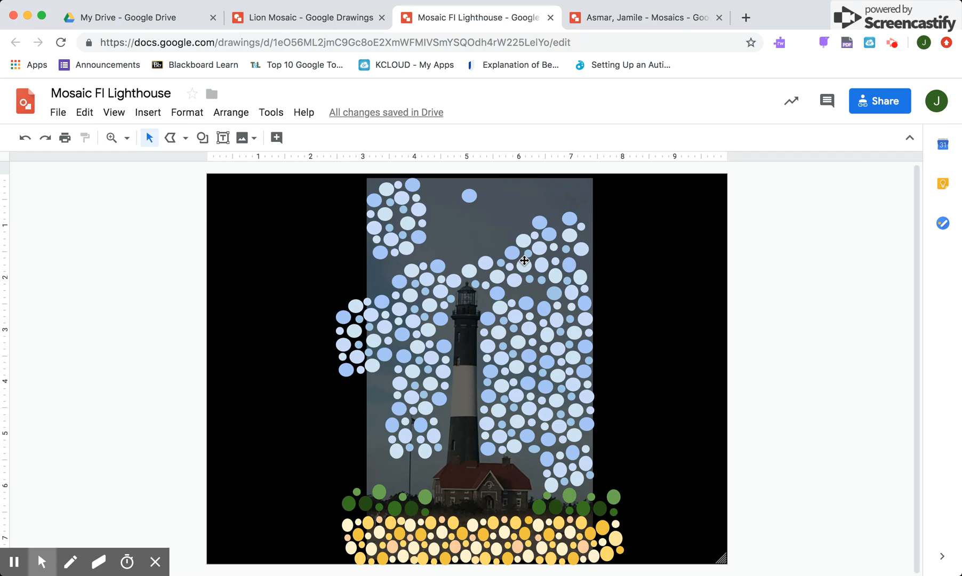
Step: Switch to the Lion Mosaic drawing to view the finished triangle-tile mosaic
left_click(325, 19)
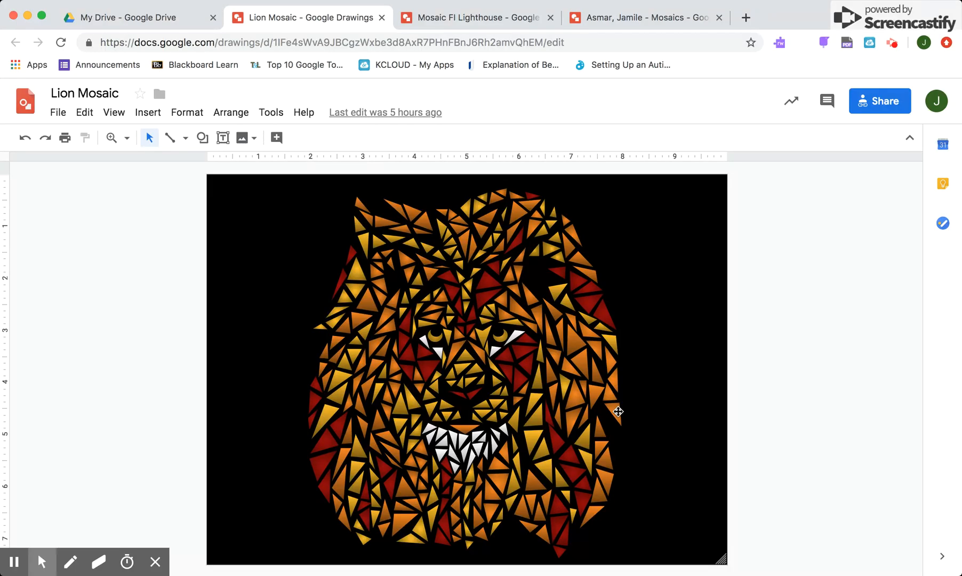
left_click(897, 42)
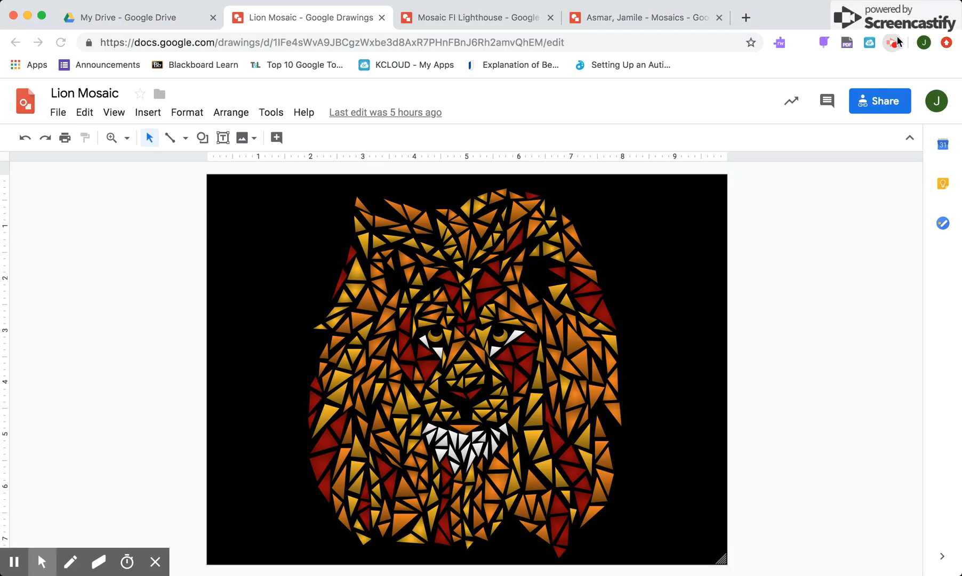